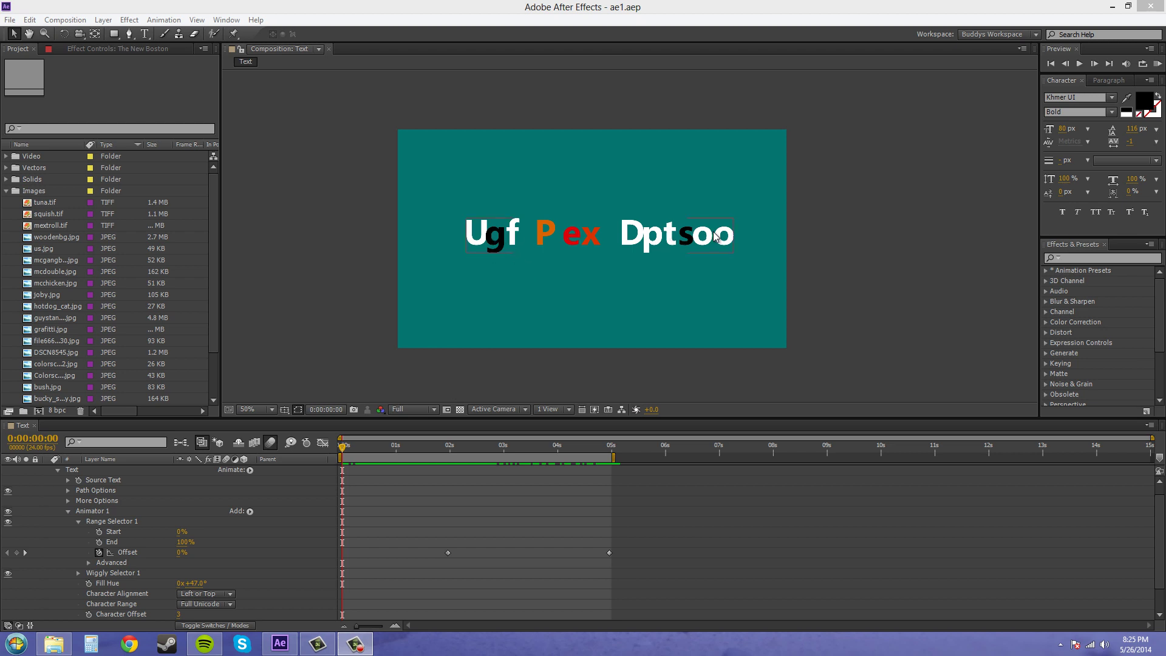
Preview the decoding animation, extend the work area to about 6 seconds, and scrub to 0:00:05:16.
mouse_move(1160, 70)
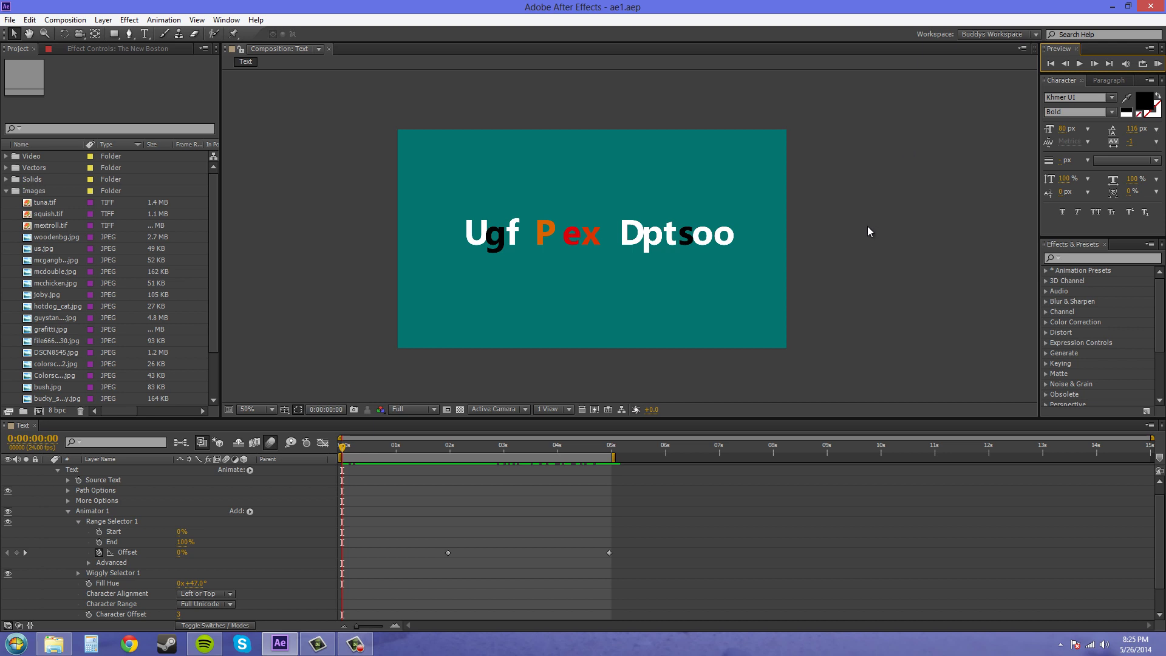
click(1158, 67)
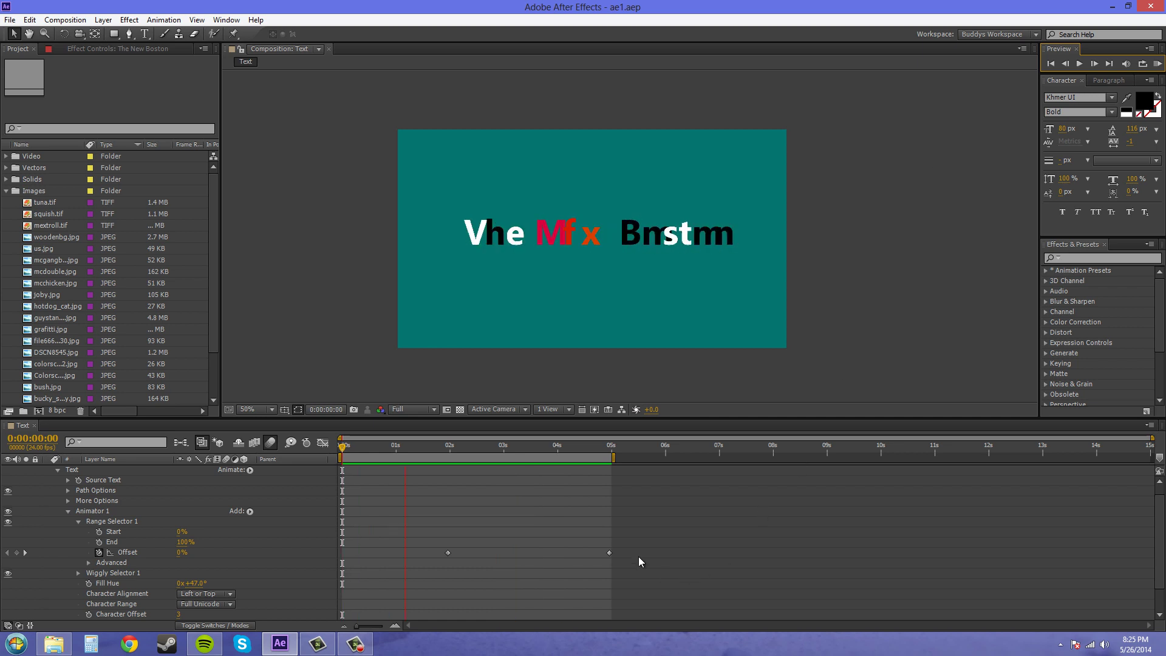
click(610, 463)
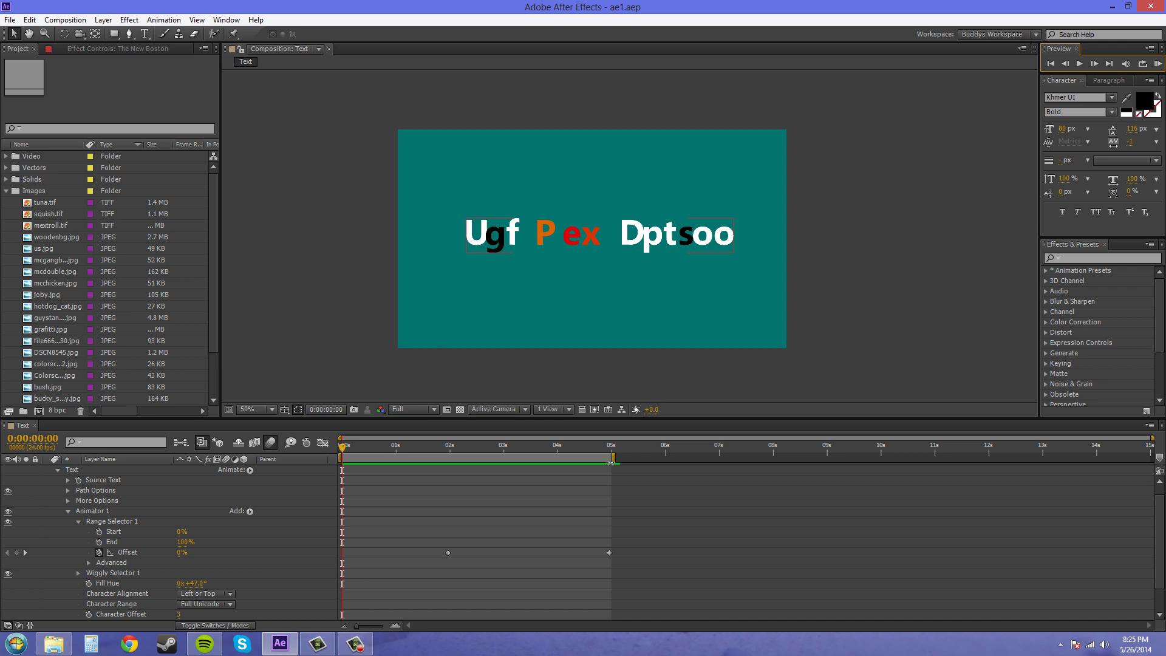
drag(614, 456, 659, 456)
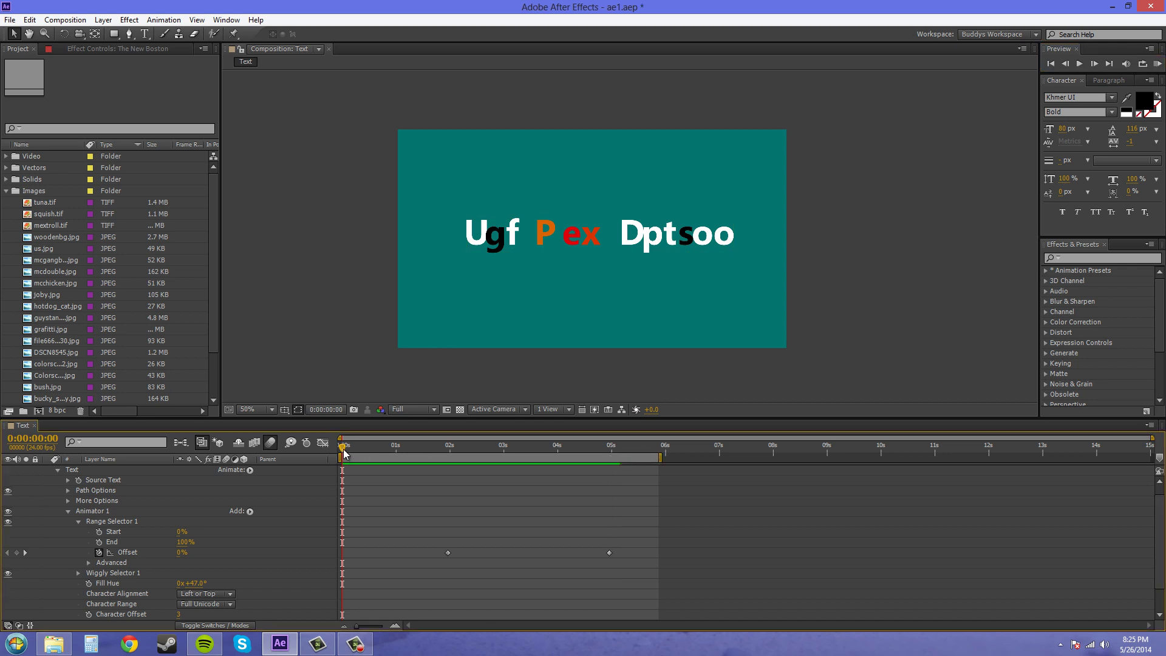
drag(343, 452, 649, 495)
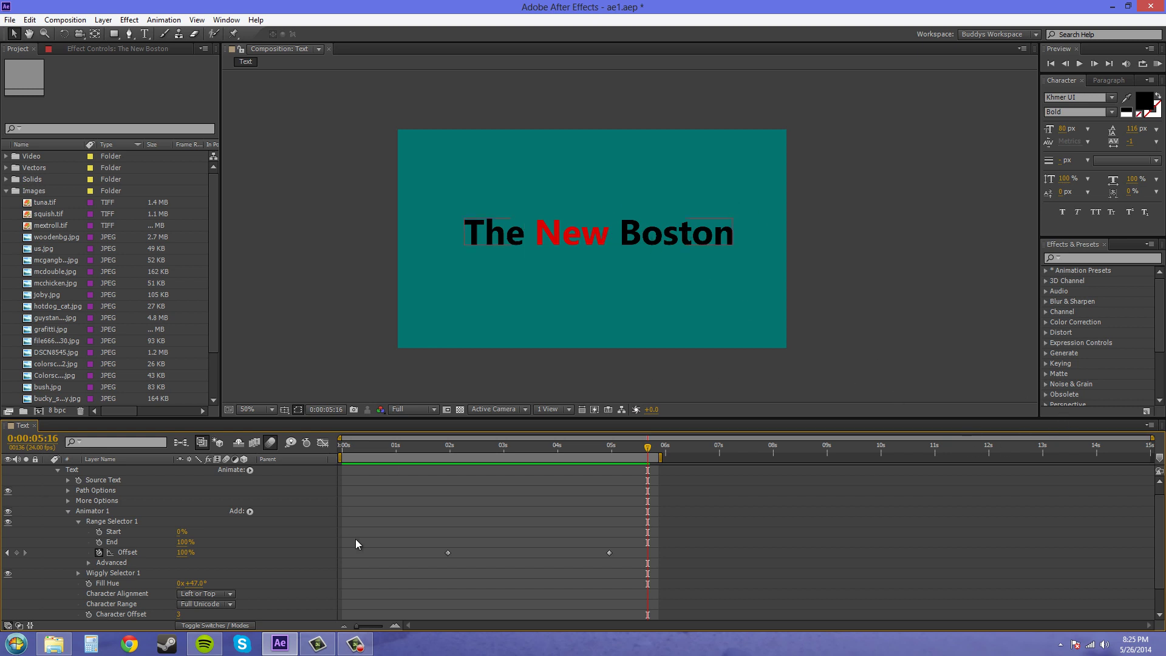
Collapse The New Boston layer's properties and hide that layer.
click(79, 521)
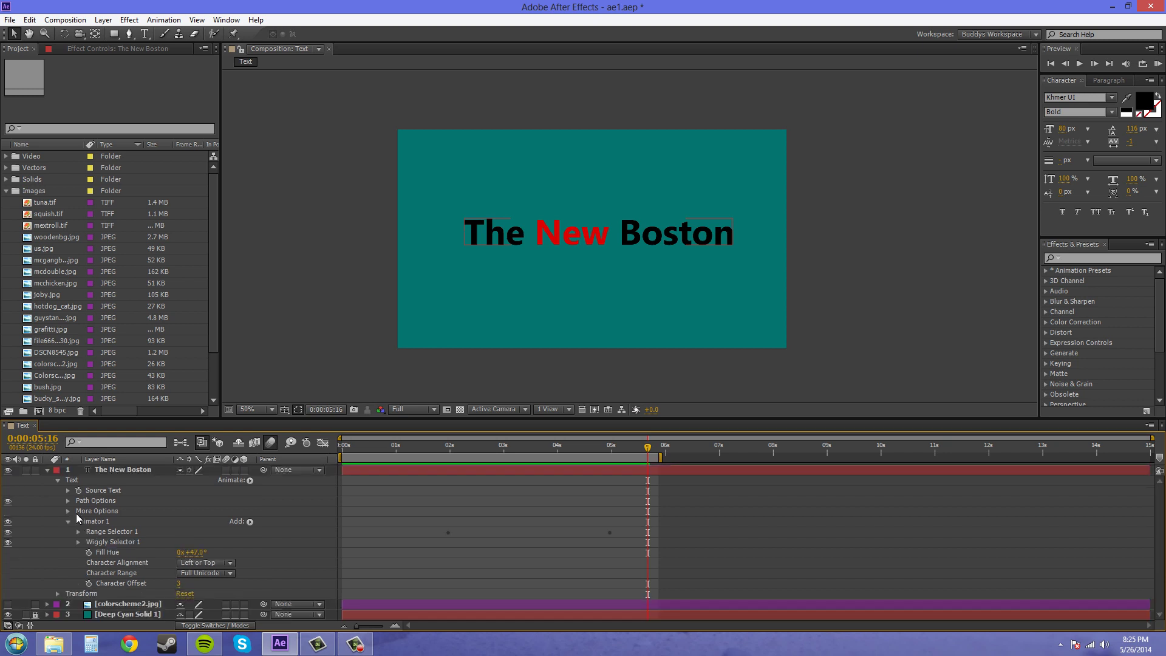
click(46, 469)
click(7, 469)
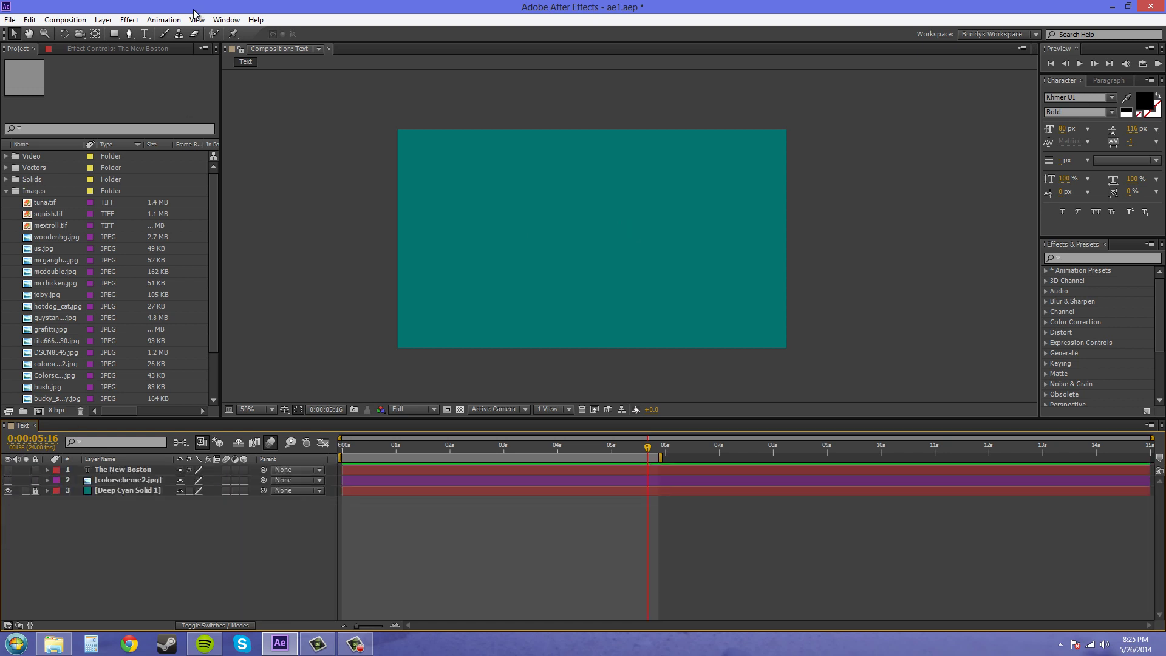
Create a new horizontal text layer reading 'Spy Hacking Movie Title'.
click(146, 34)
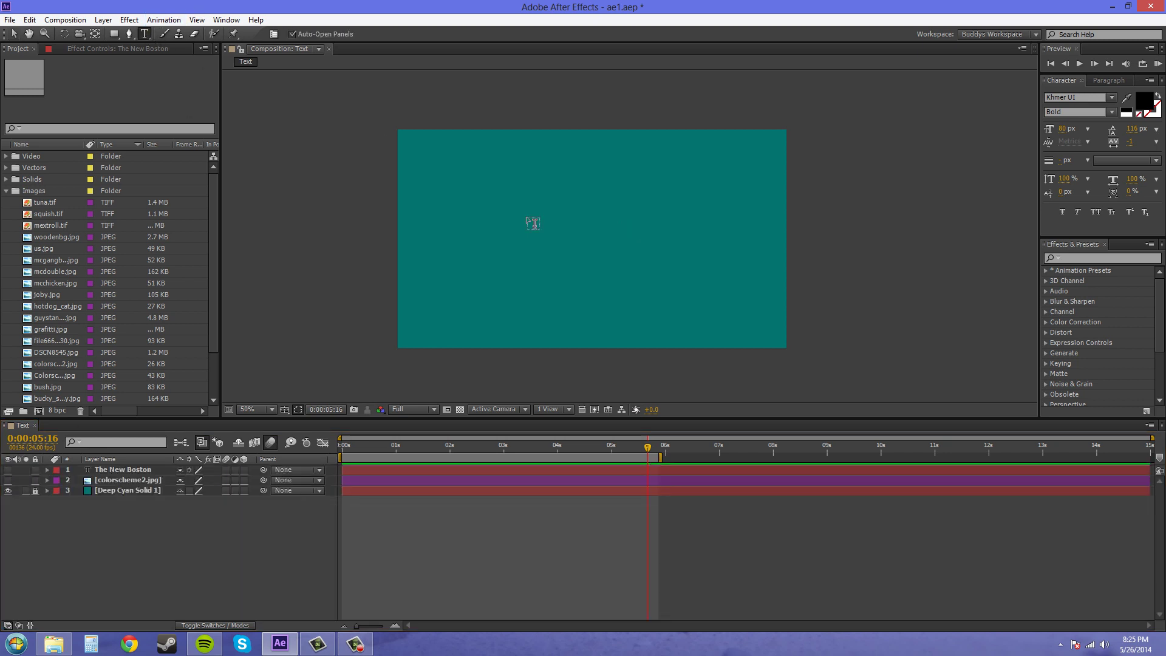
click(562, 236)
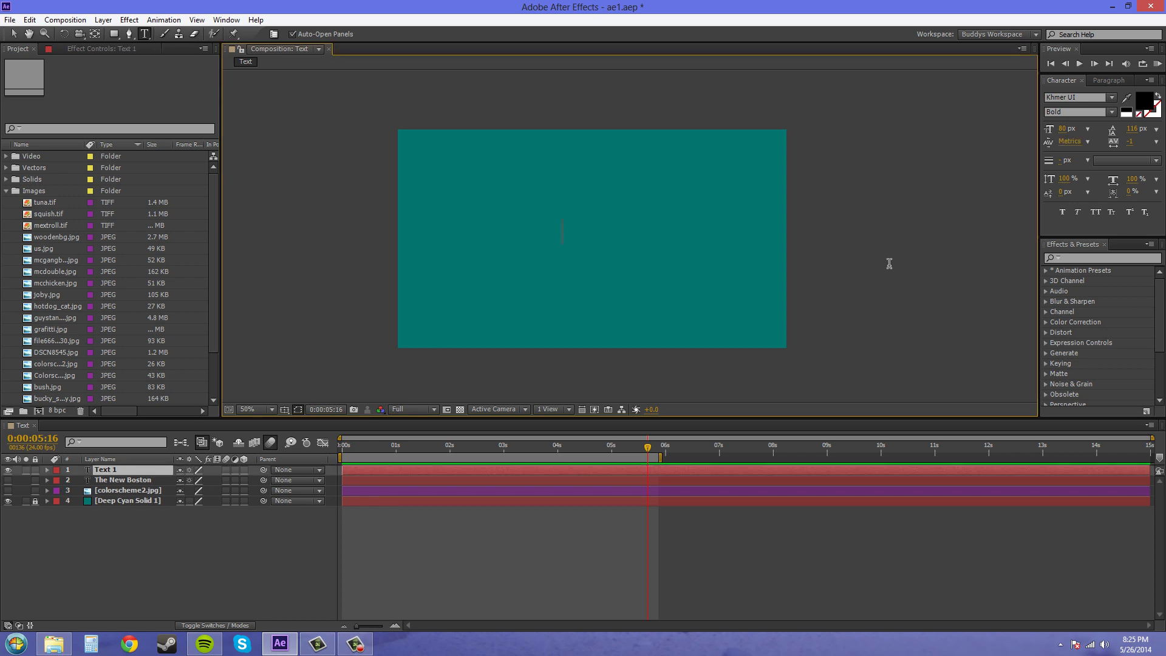
text(Spy Hacking Movie)
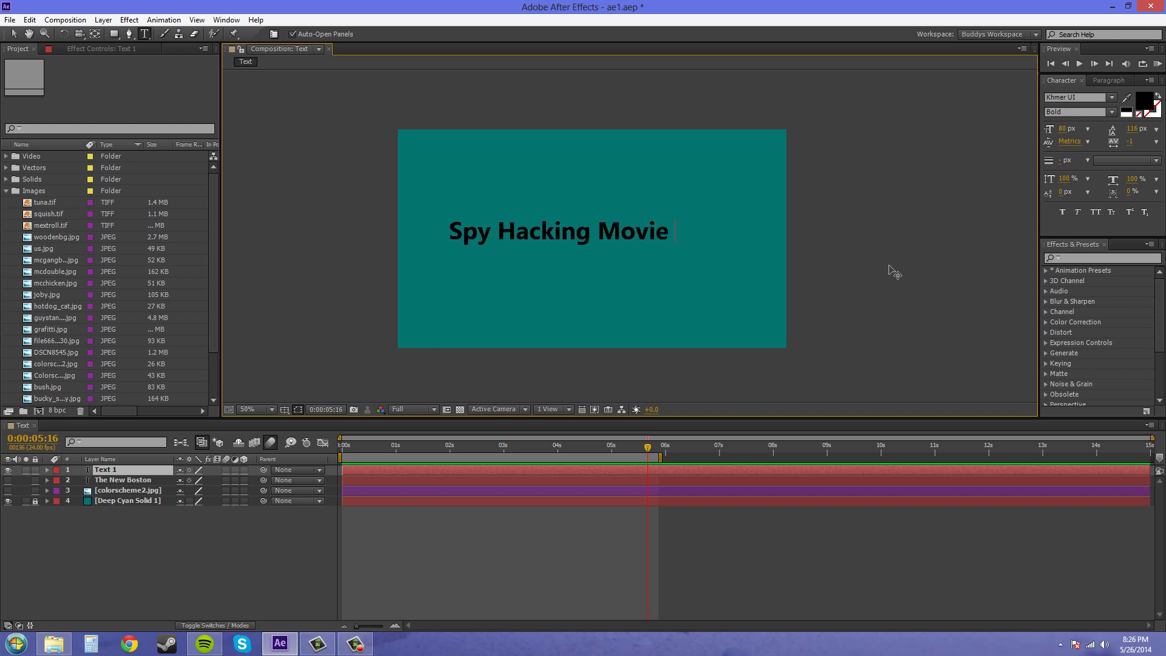
text( Title)
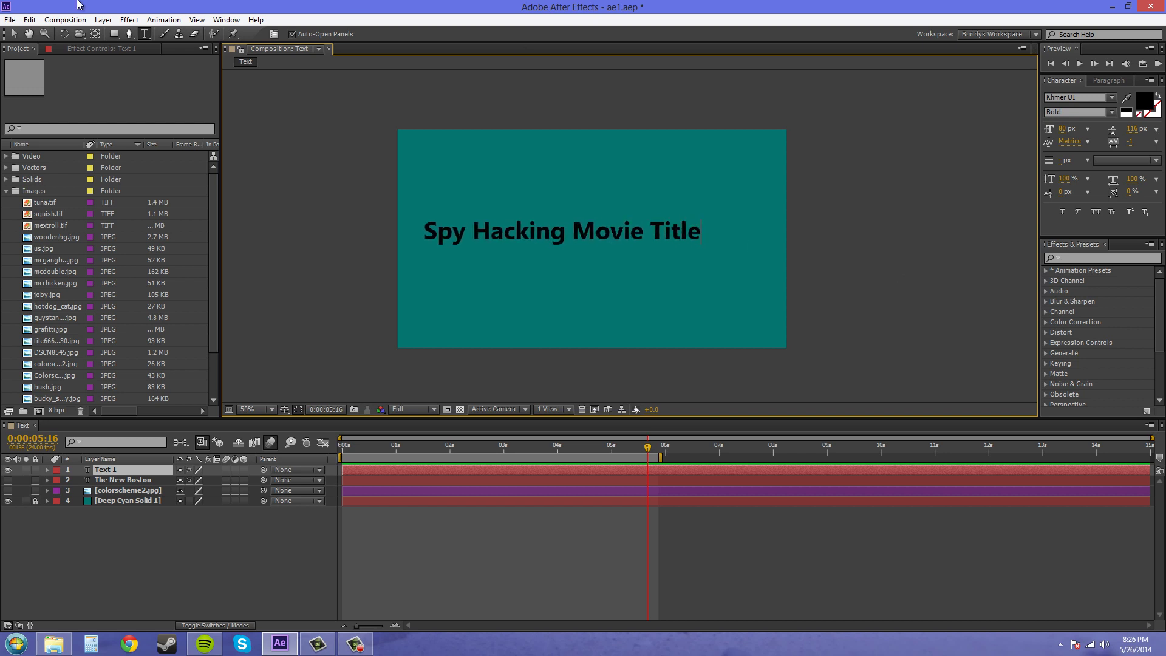
Move the title text to the frame centre and scale it to 122%.
click(13, 34)
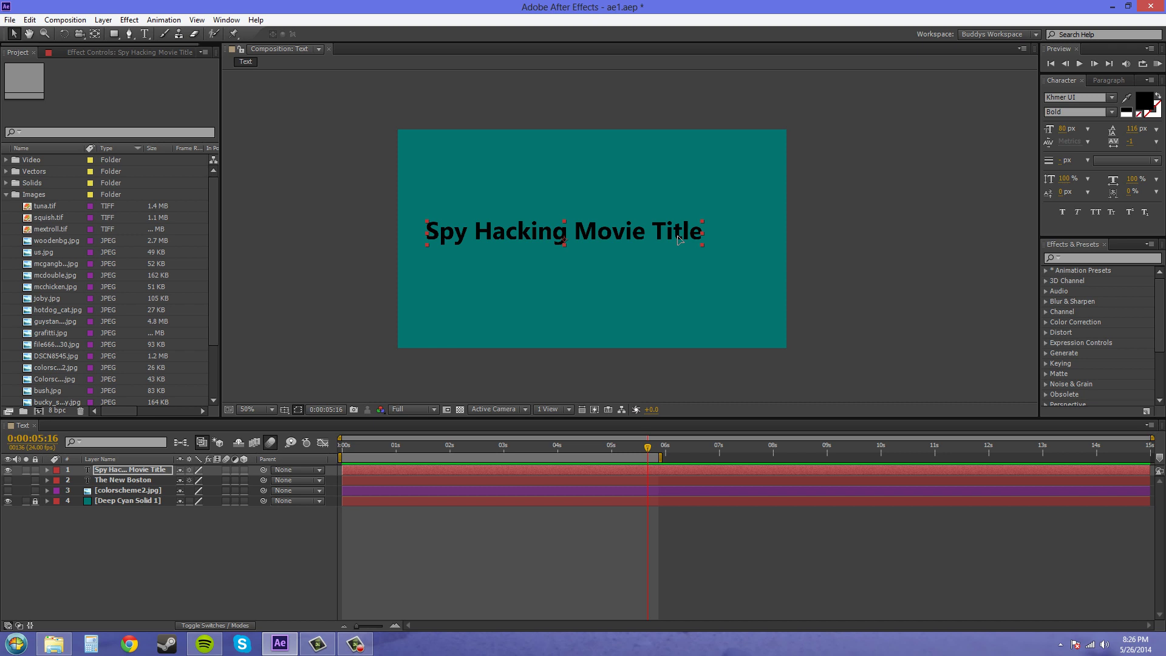
drag(679, 239, 709, 240)
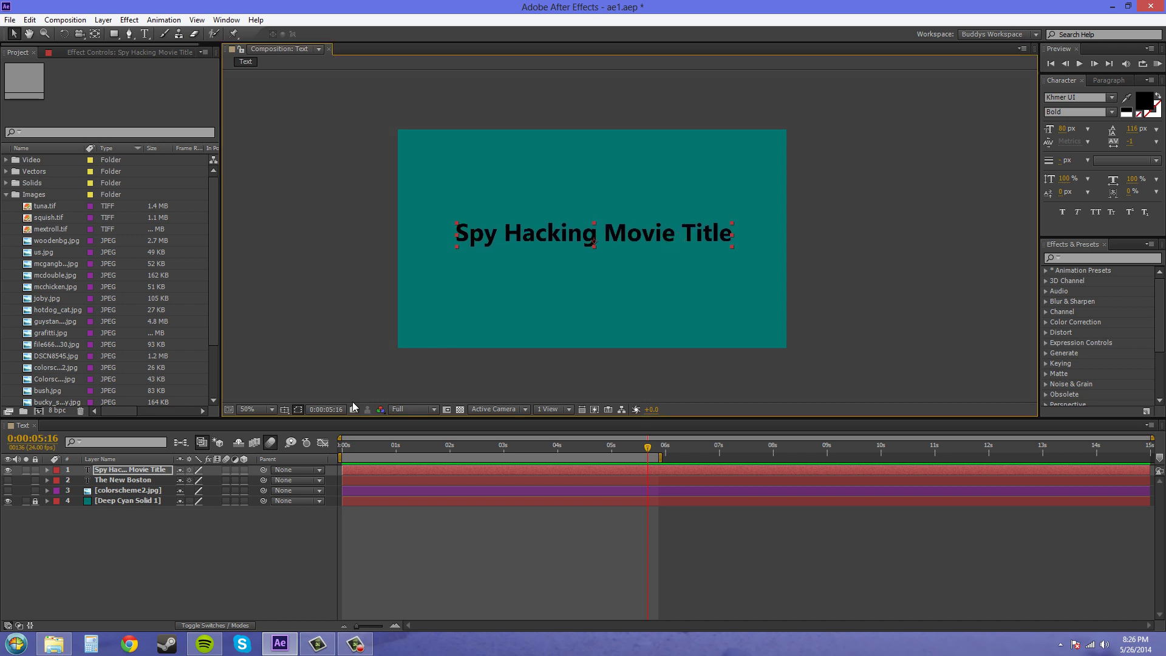
key(s)
drag(214, 482, 230, 478)
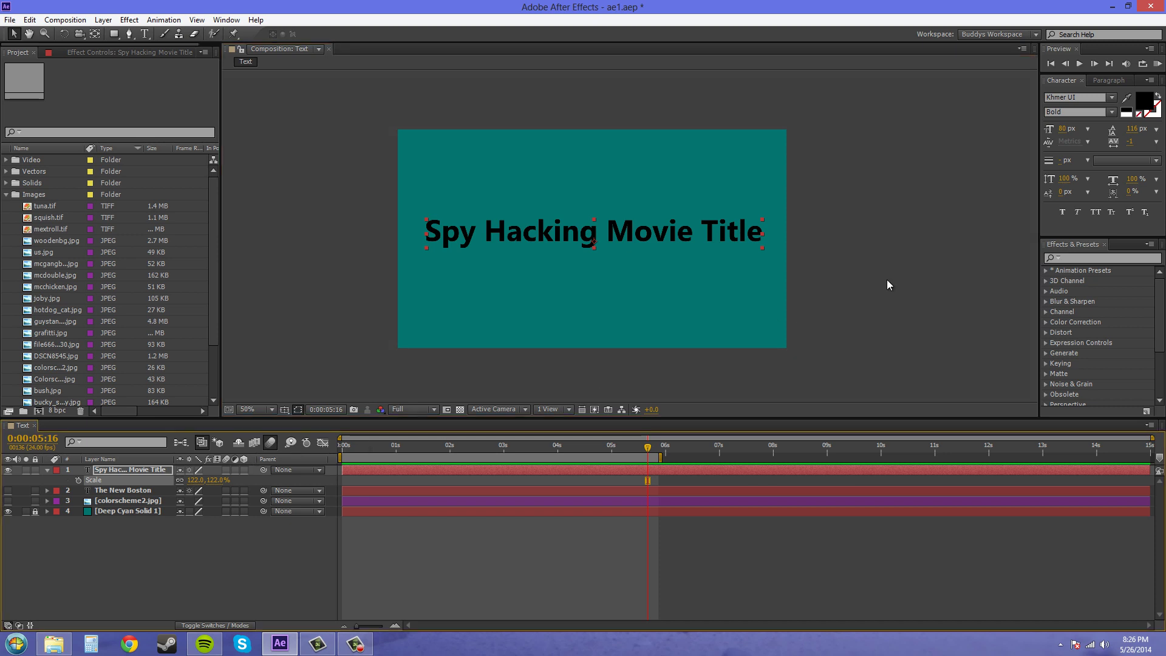
Tidy the title layer's properties, reopening its Text group and collapsing Transform.
click(243, 516)
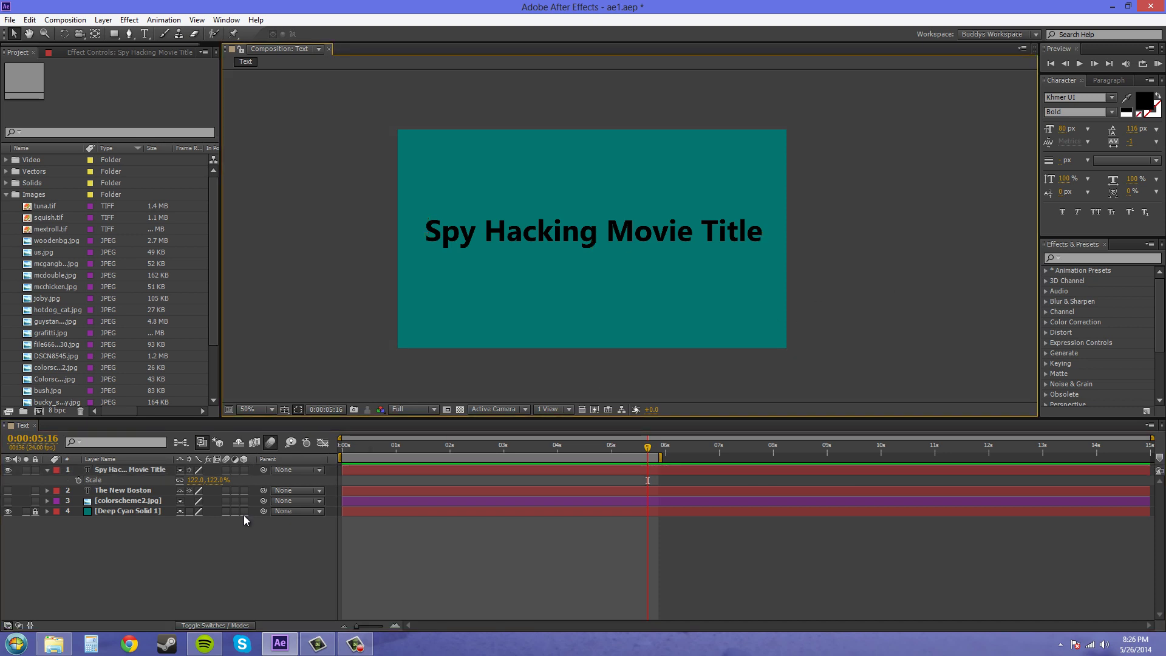
click(48, 471)
click(97, 472)
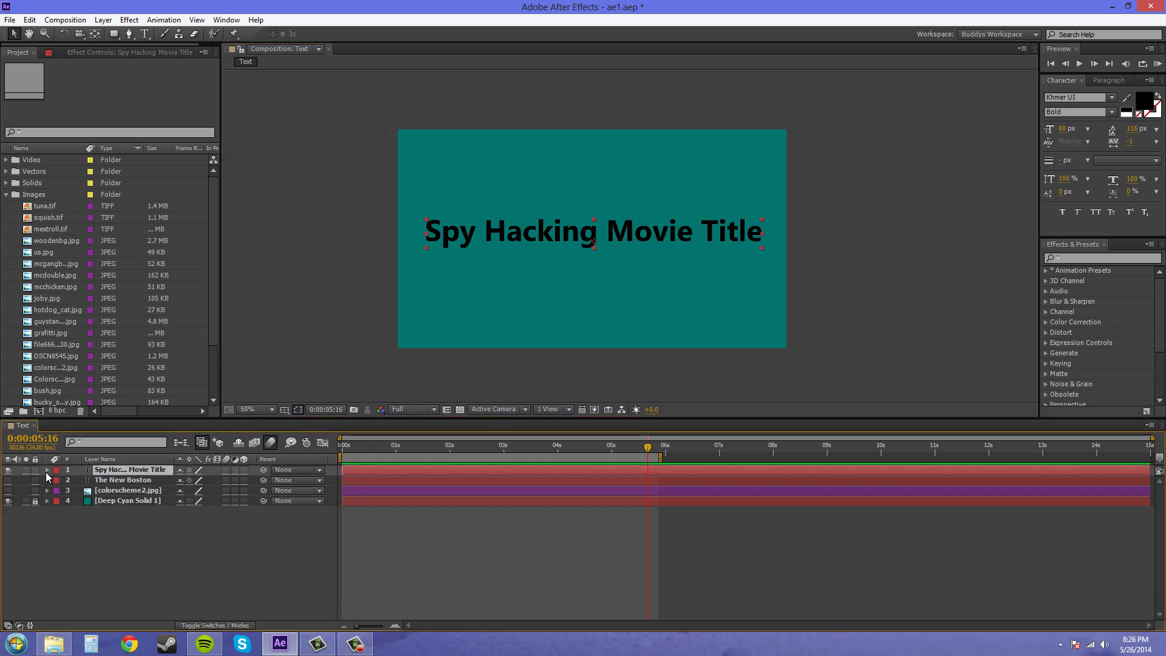
click(47, 470)
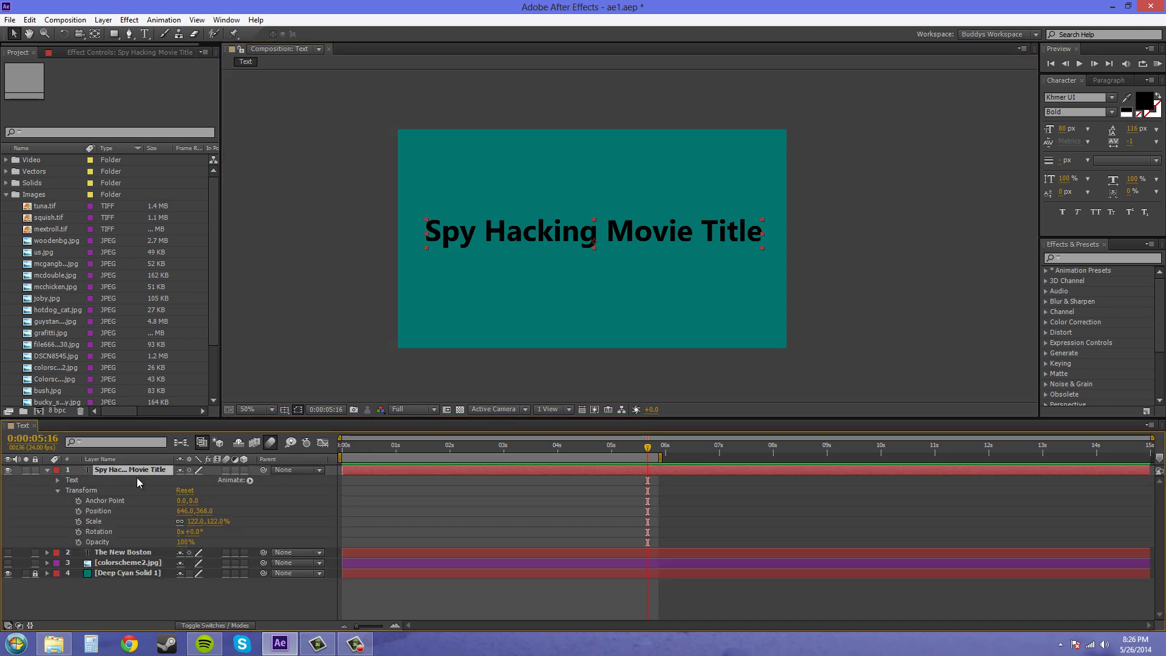
click(58, 490)
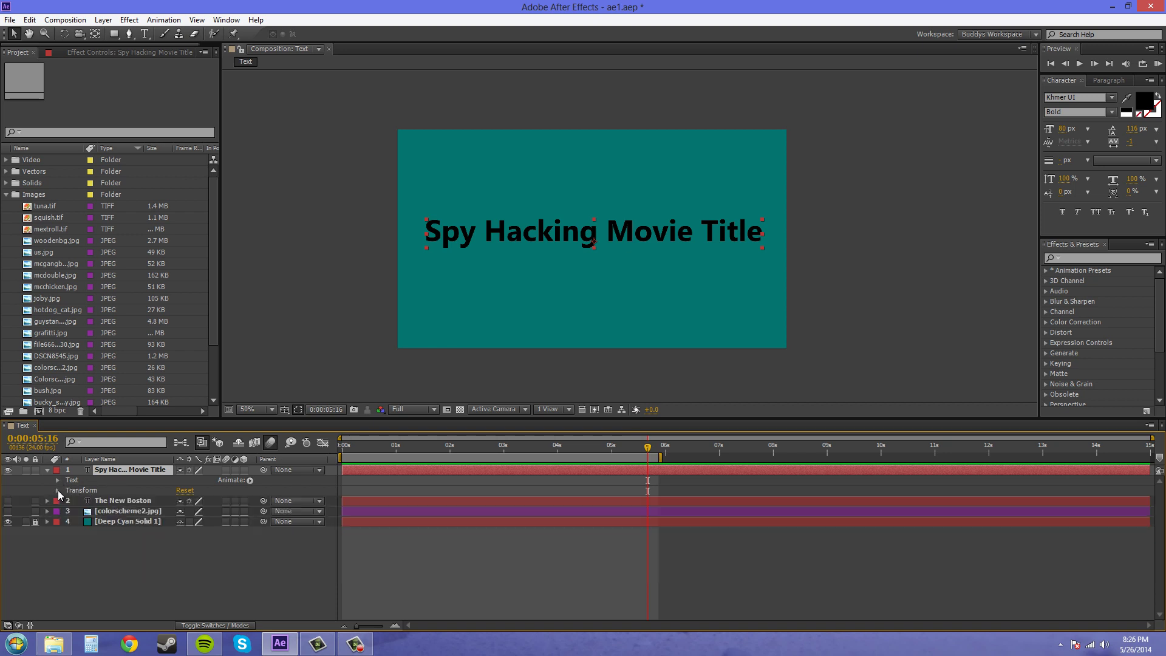
Add a Character Offset animator to the title layer.
click(250, 480)
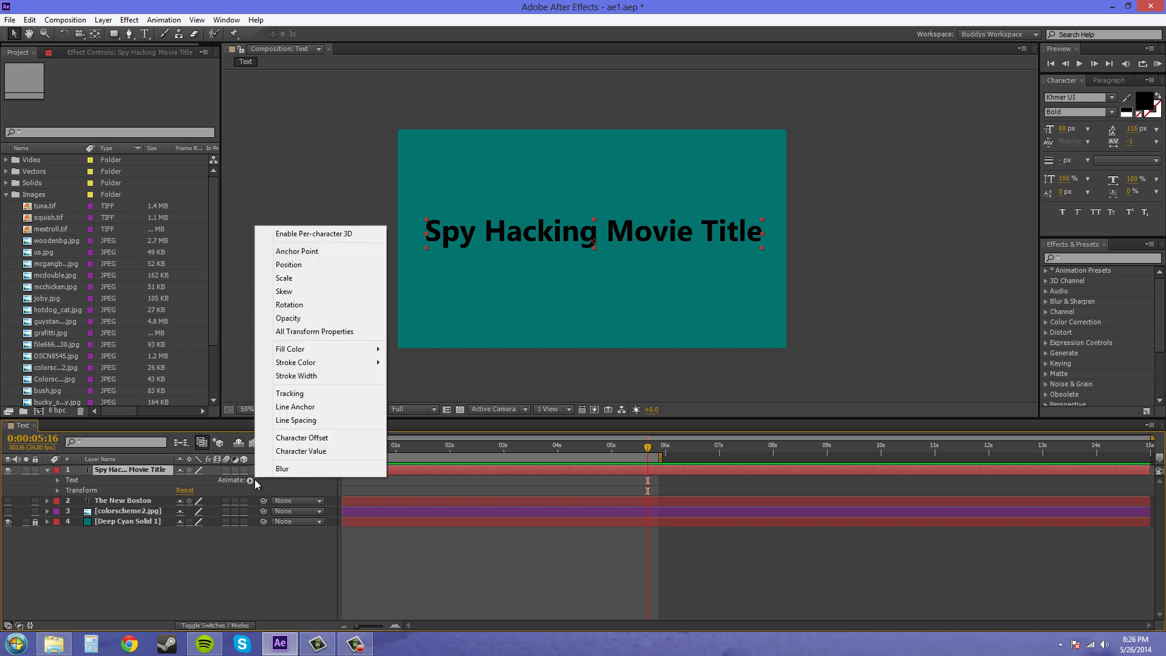
click(319, 438)
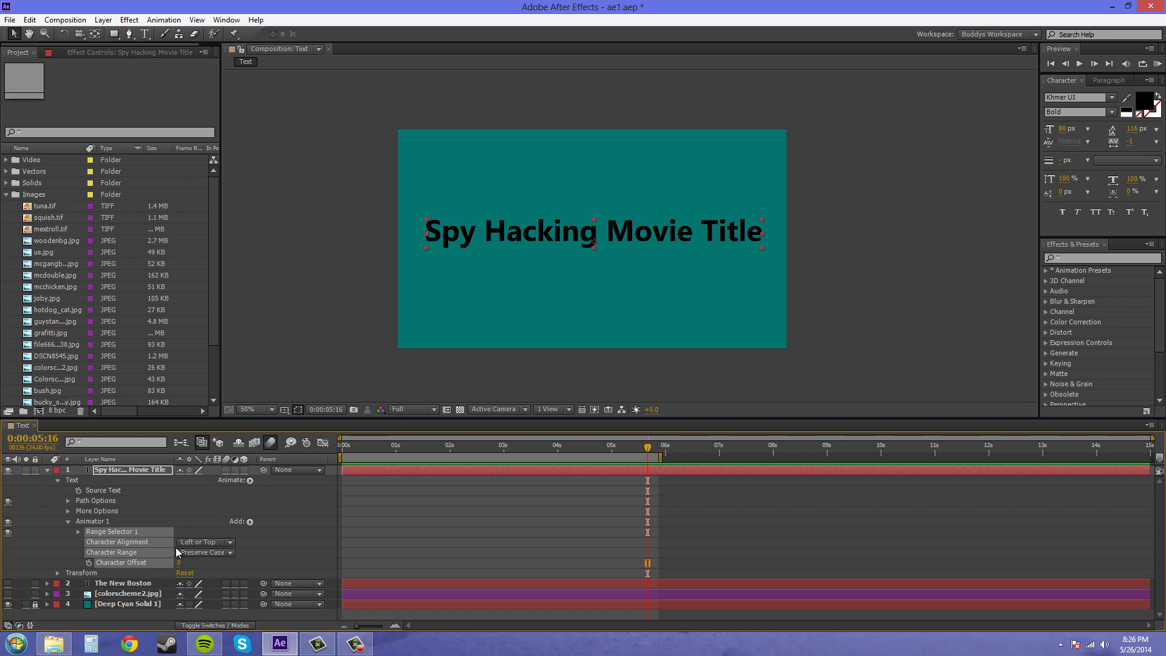
click(270, 540)
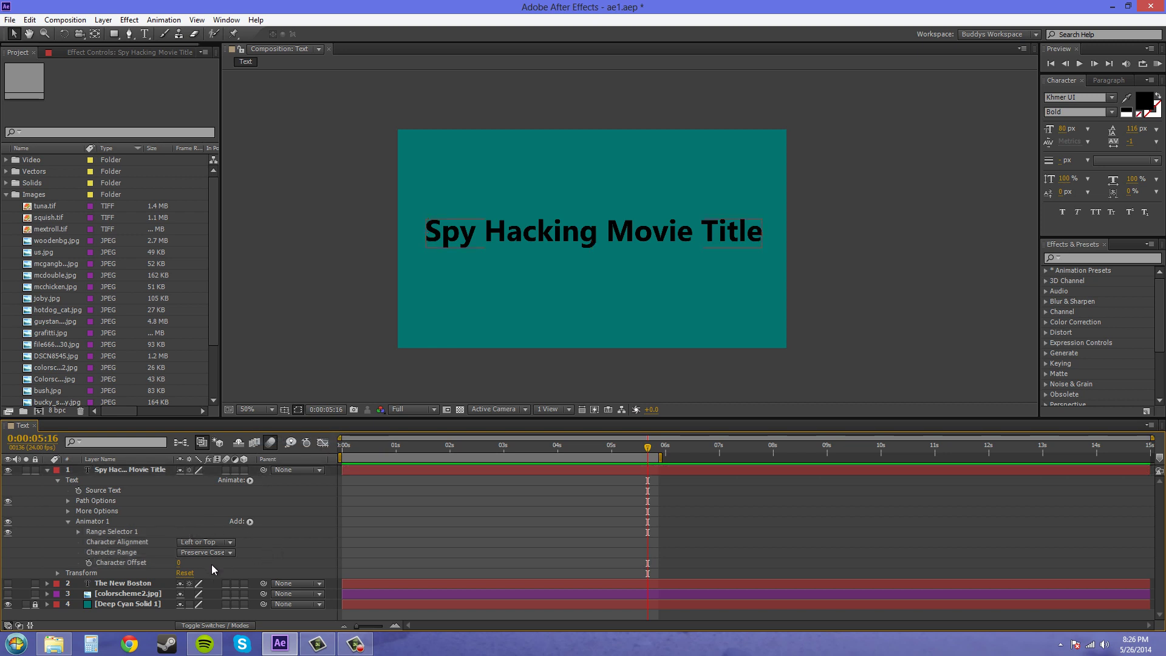
Set Character Offset to 51 and return the playhead to the start.
click(178, 562)
text(51)
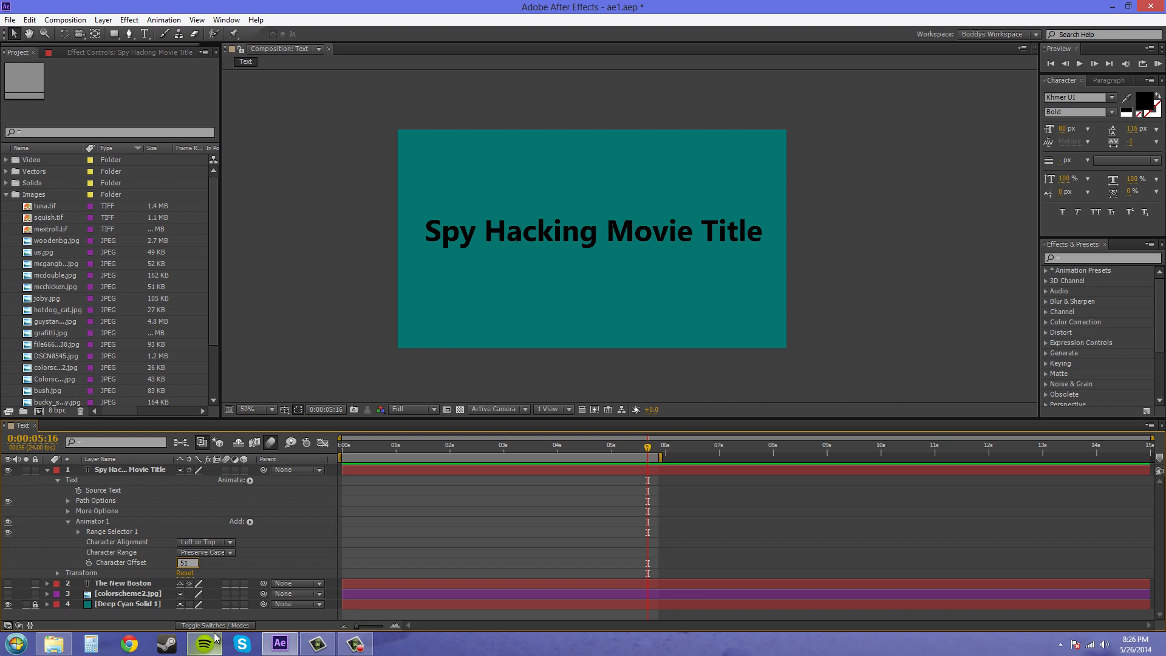
key(Return)
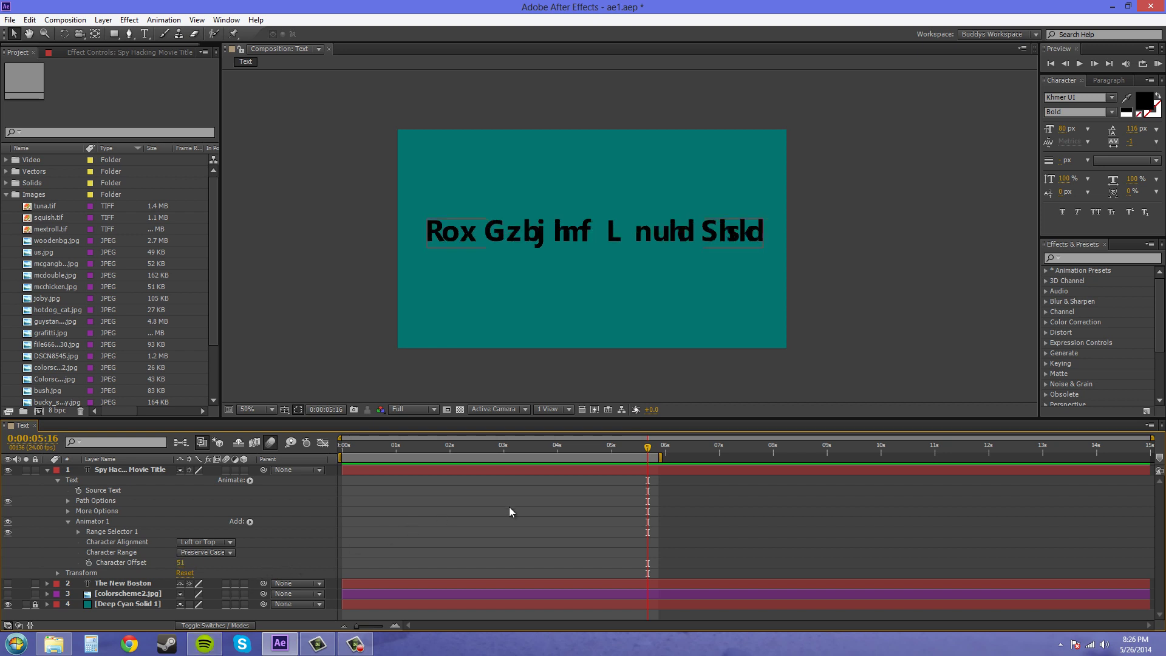
drag(647, 447, 308, 457)
click(249, 519)
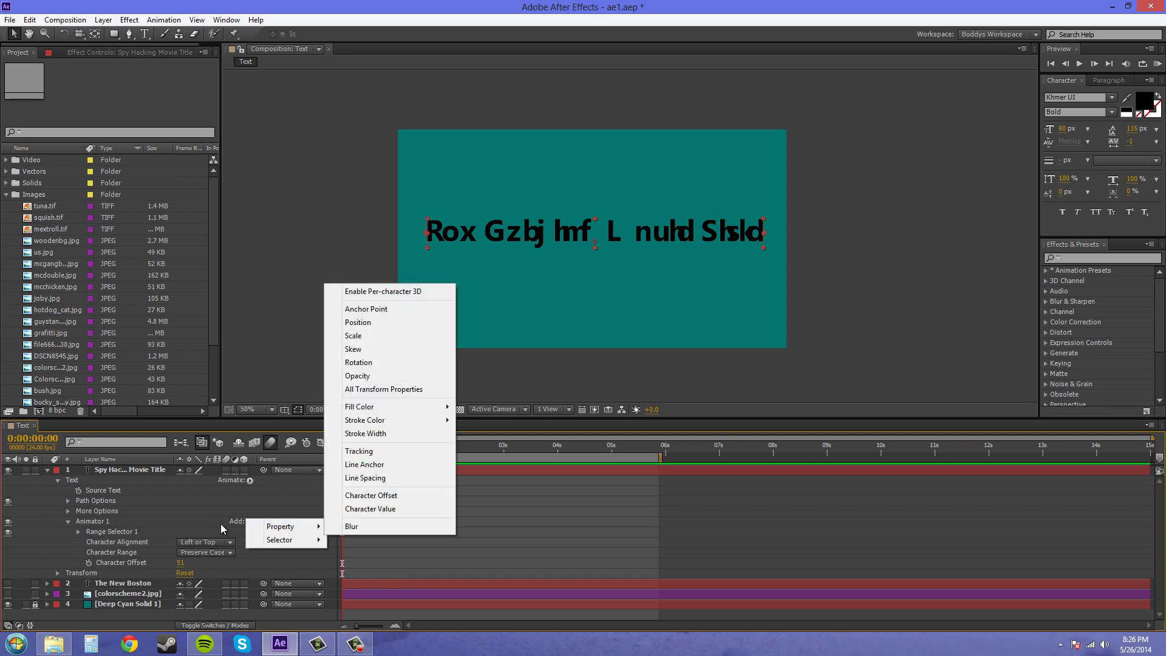
Add a Wiggly Selector to Animator 1, expand its settings, and scrub to preview the scrambling.
click(246, 521)
click(248, 522)
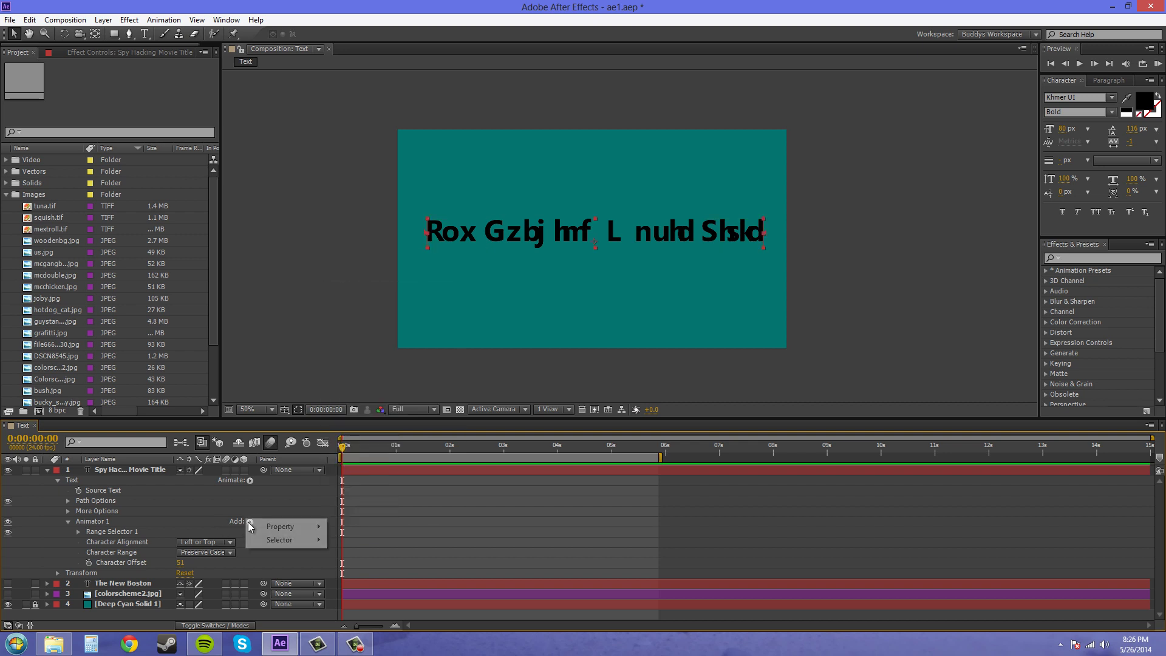
mouse_move(275, 540)
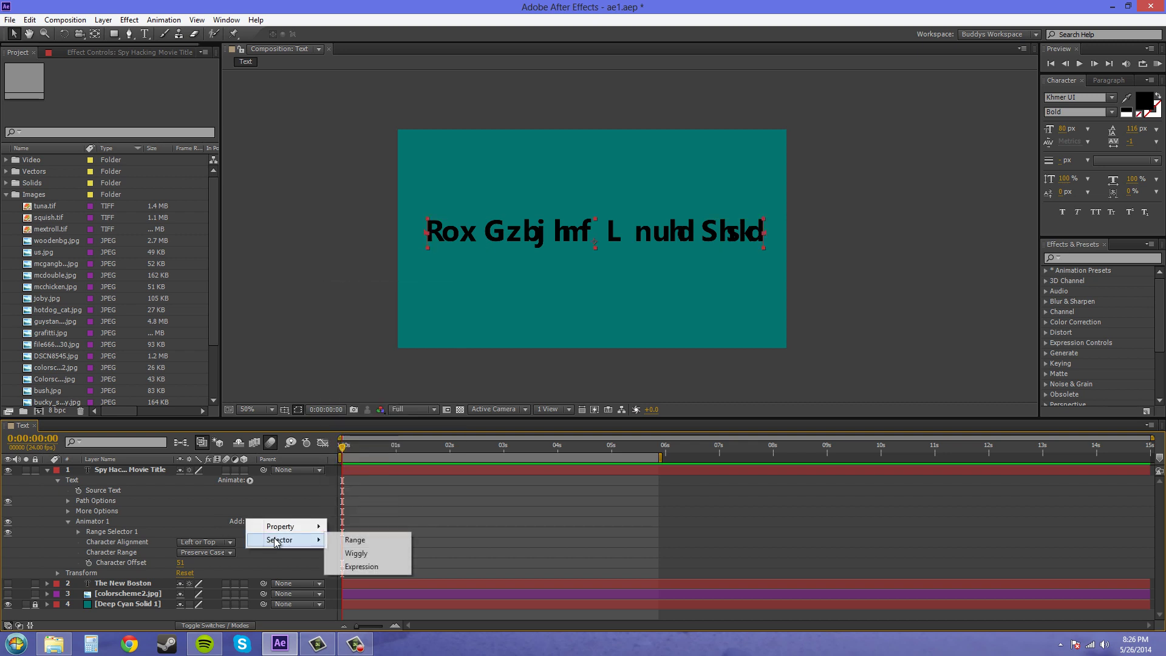
click(356, 553)
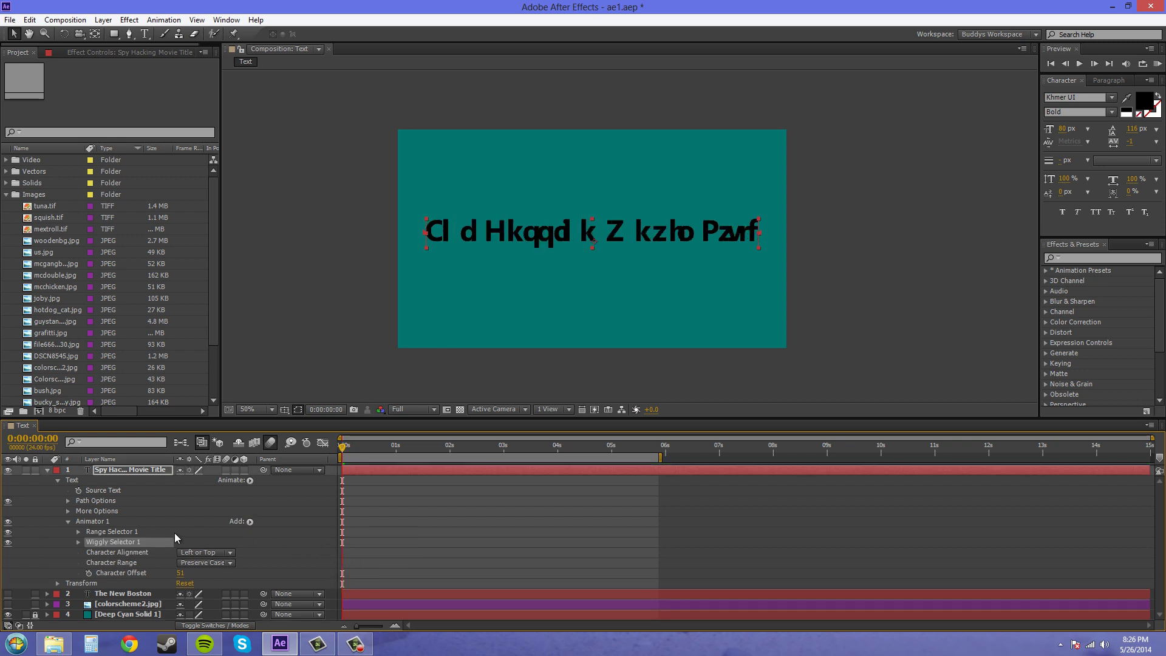
click(79, 542)
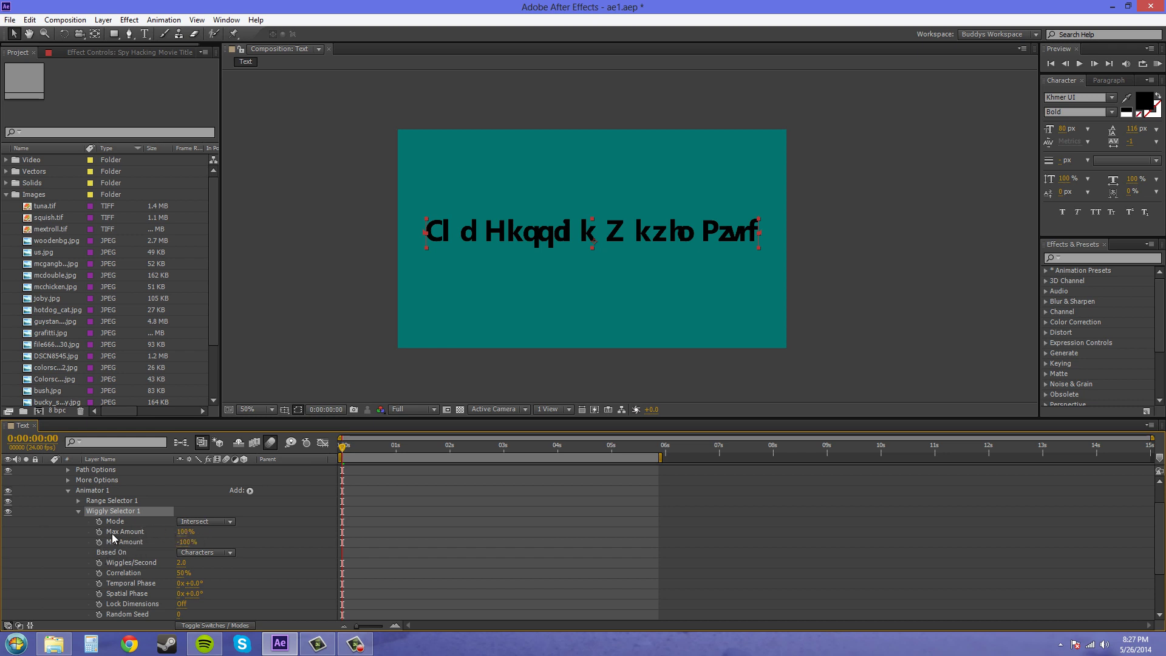
mouse_move(342, 455)
mouse_down()
mouse_move(657, 465)
mouse_move(331, 473)
mouse_up()
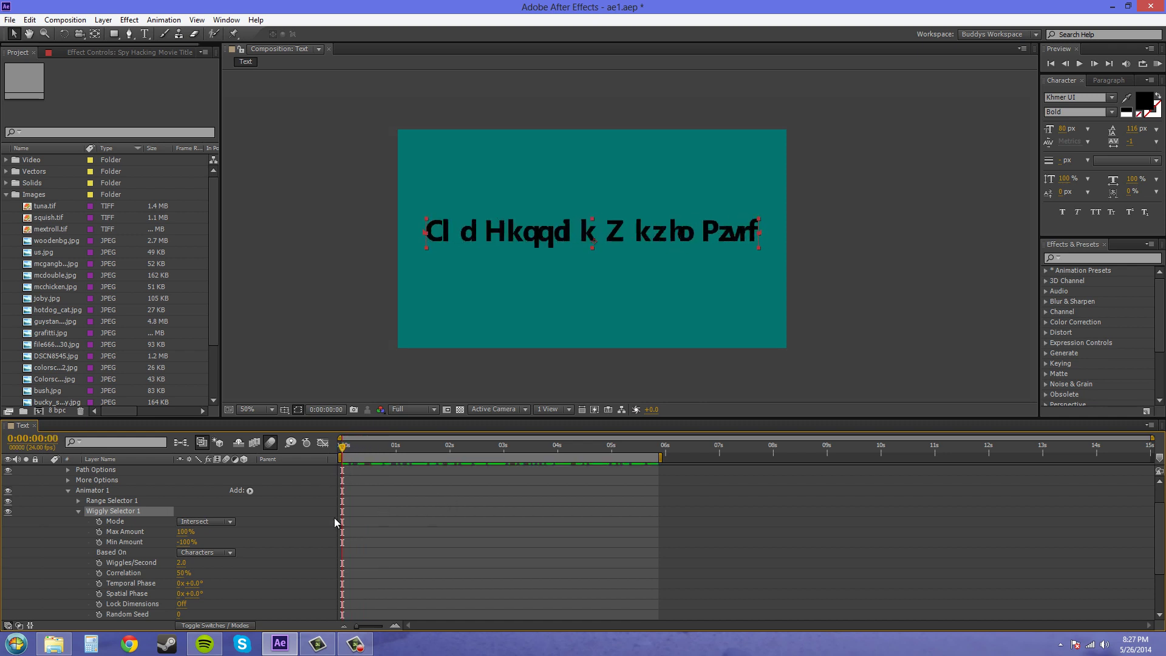
scroll(267, 537, down, 1)
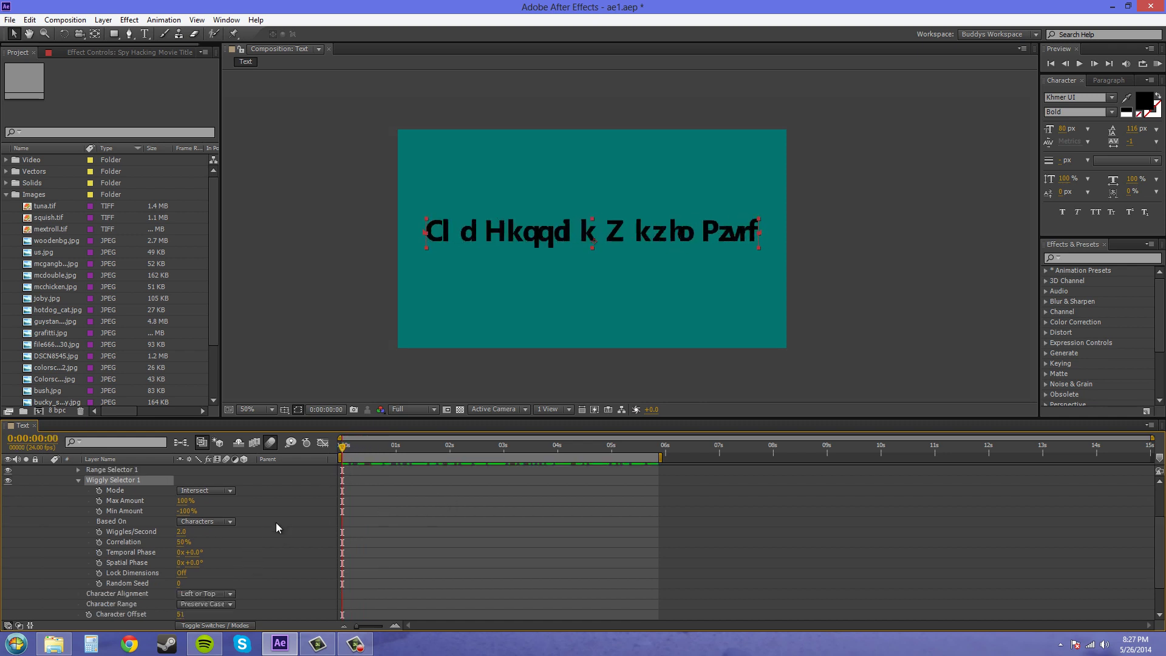
Keyframe Range Selector 1 Offset at 0% on 0:00:01:12 and 100% at 0:00:05:00.
click(78, 481)
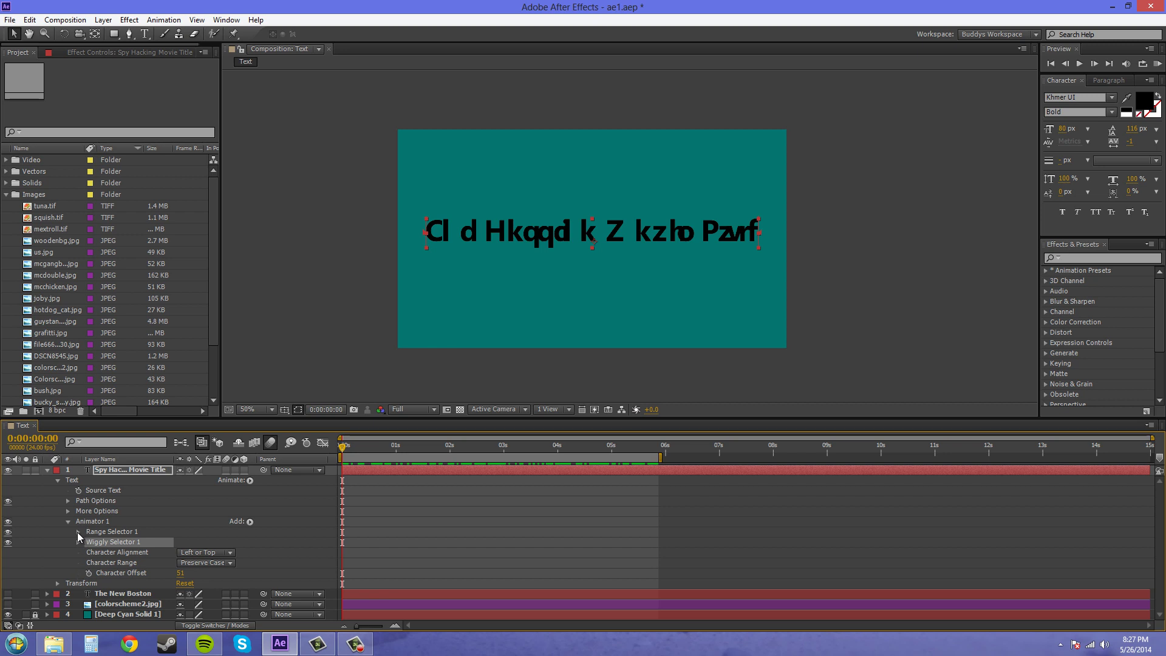
click(78, 532)
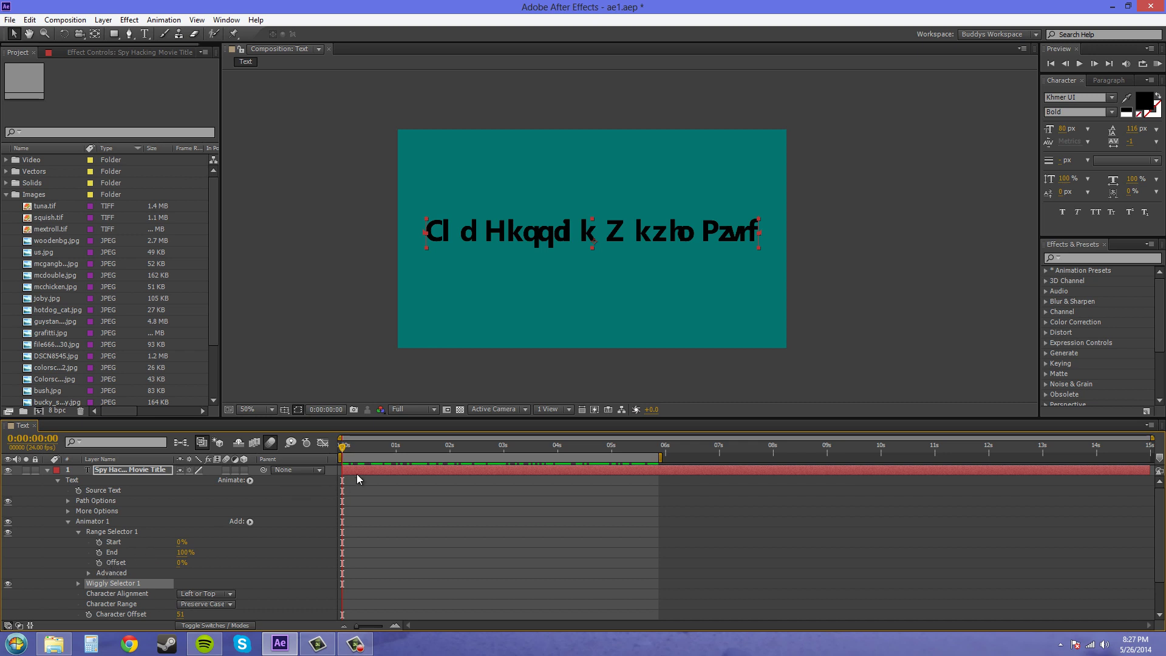
drag(342, 448, 424, 454)
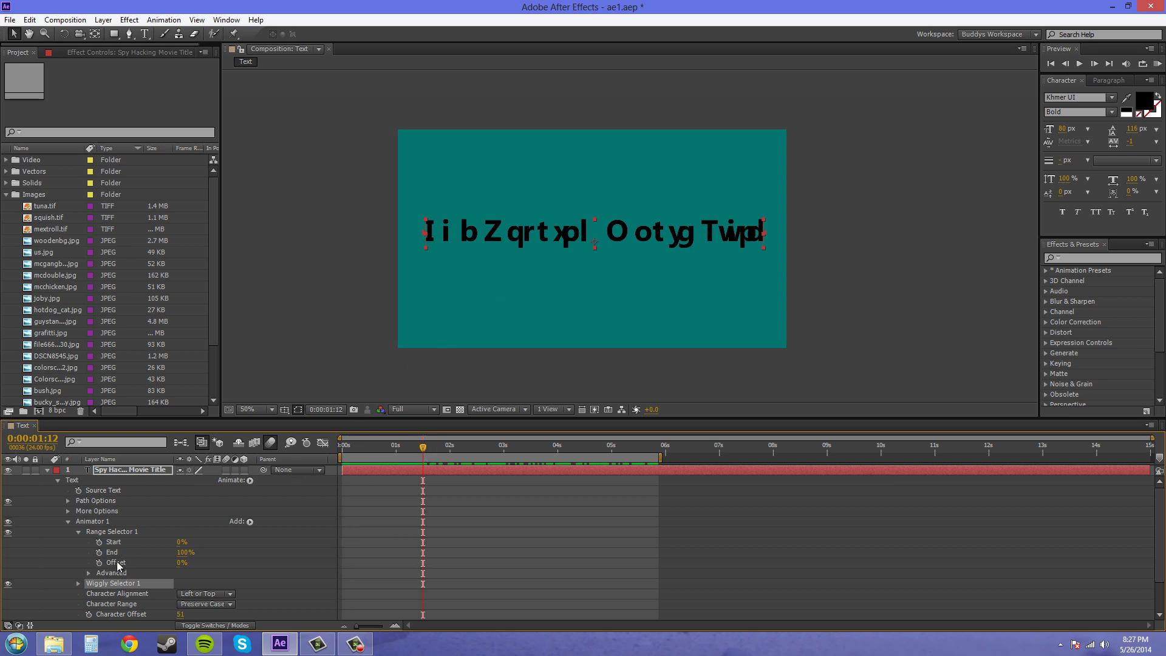
click(98, 562)
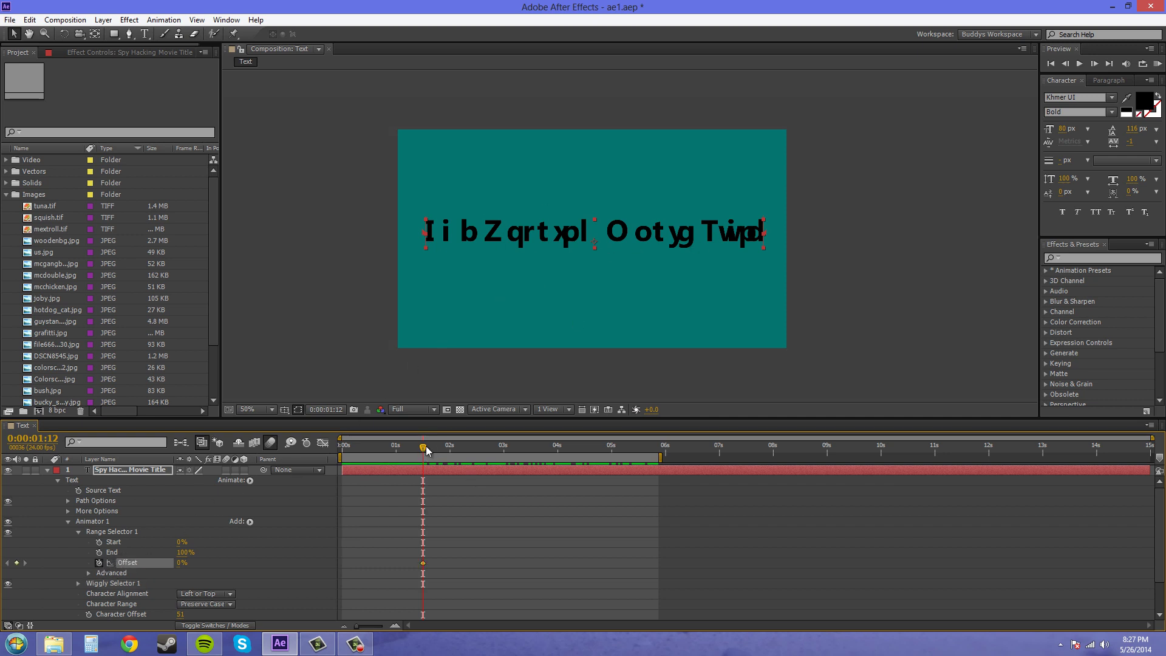
drag(427, 450, 621, 455)
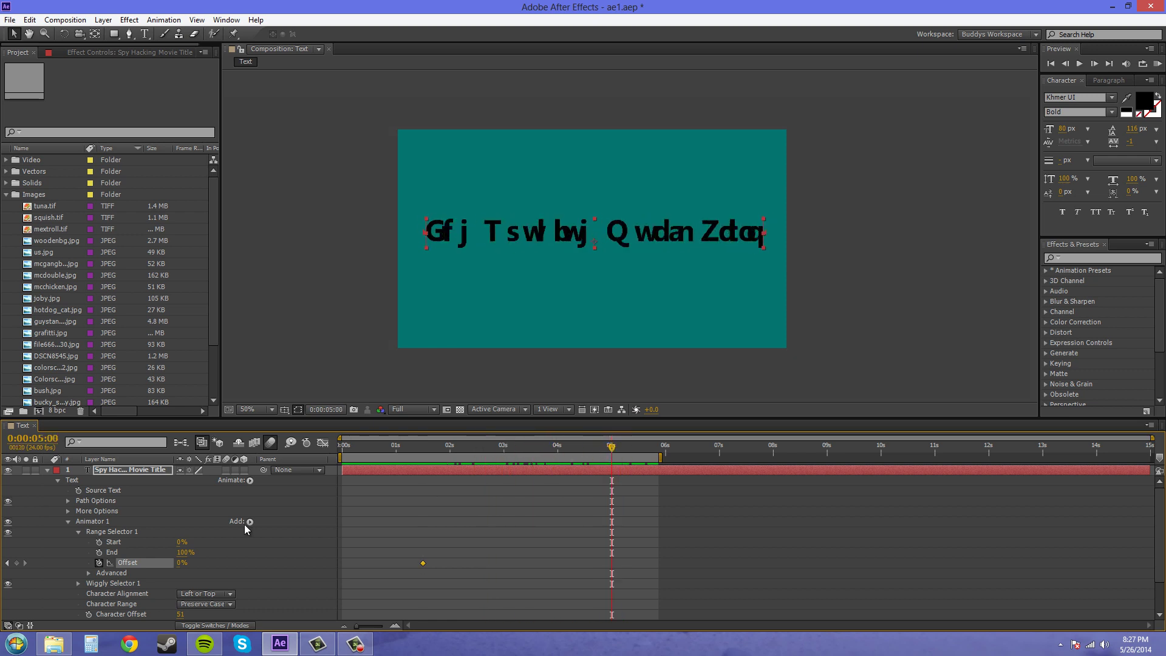
drag(176, 563, 205, 559)
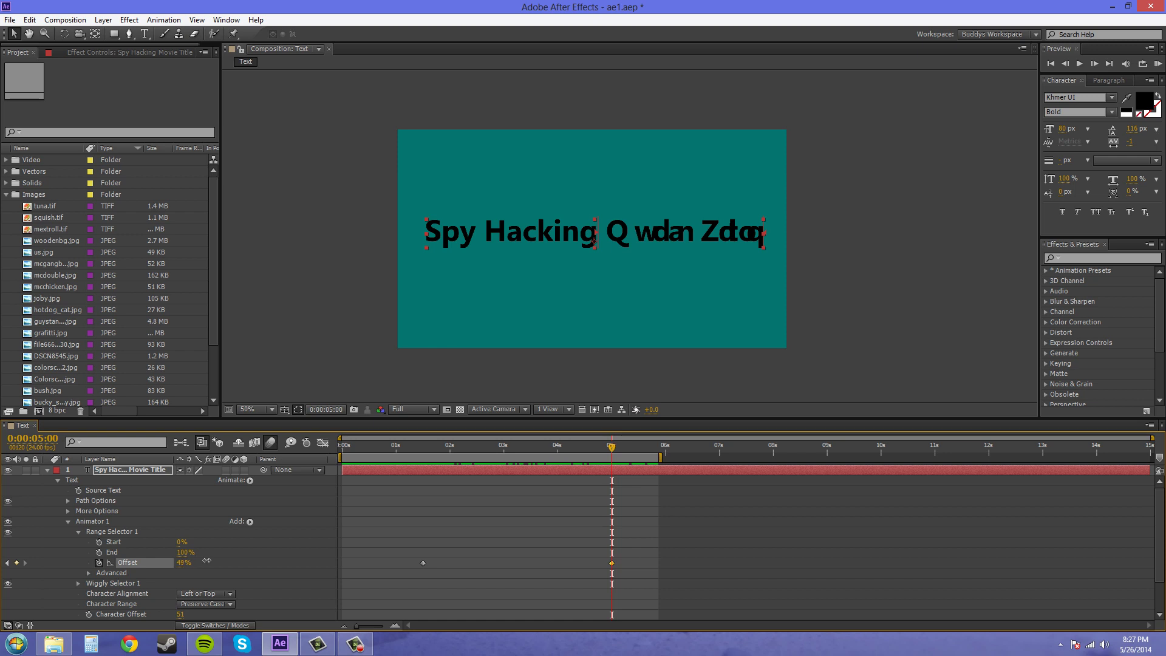
drag(208, 560, 241, 560)
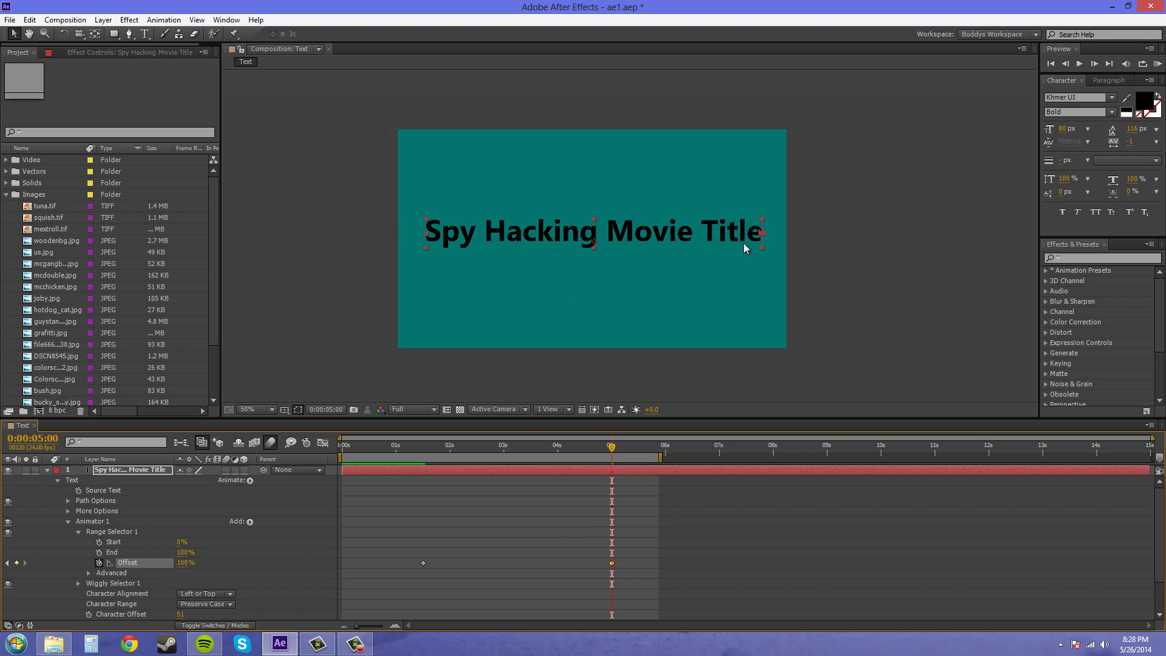
Set Range Selector 1's Advanced Based On option to Words, then scrub back to check.
scroll(231, 577, down, 1)
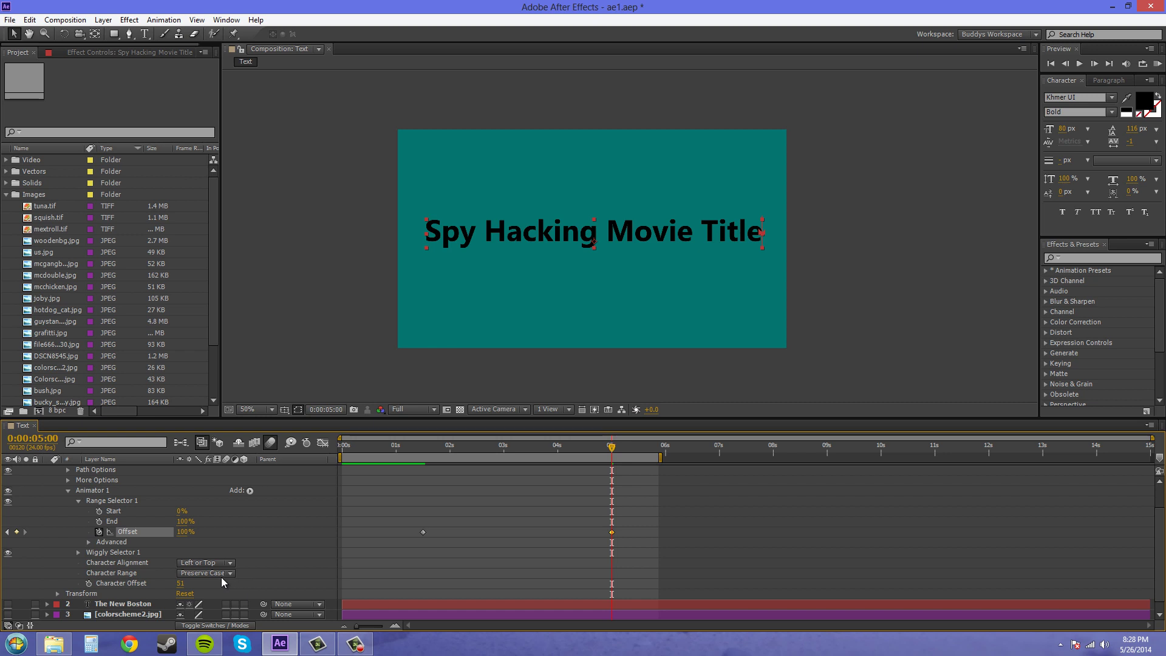
click(89, 541)
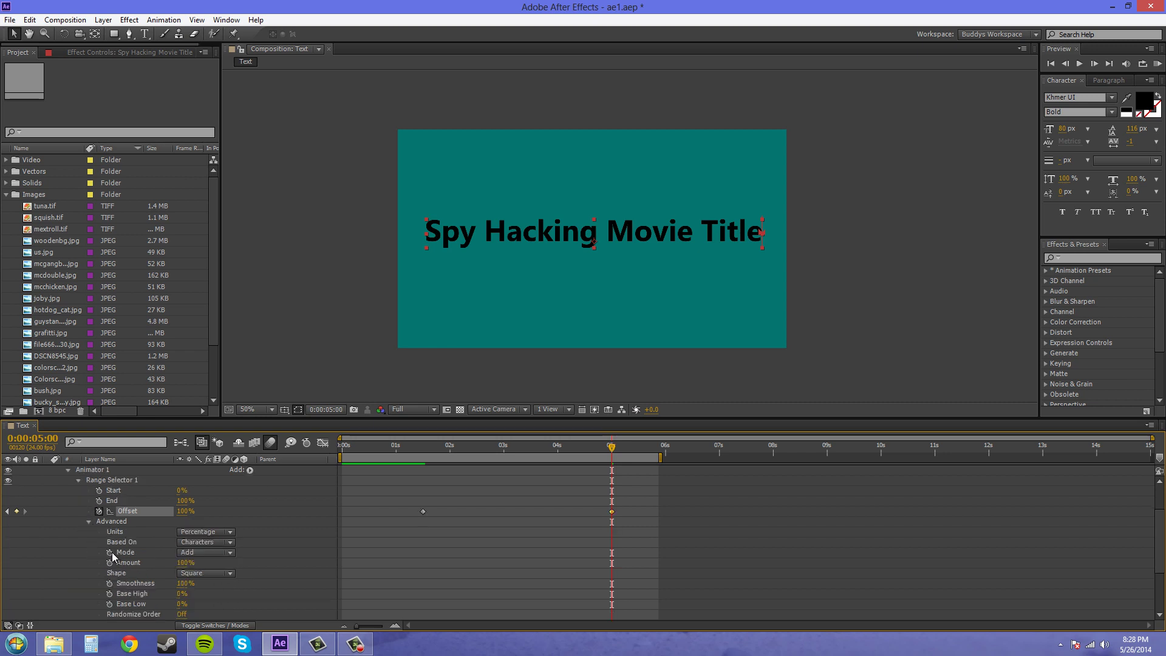
click(200, 542)
click(200, 582)
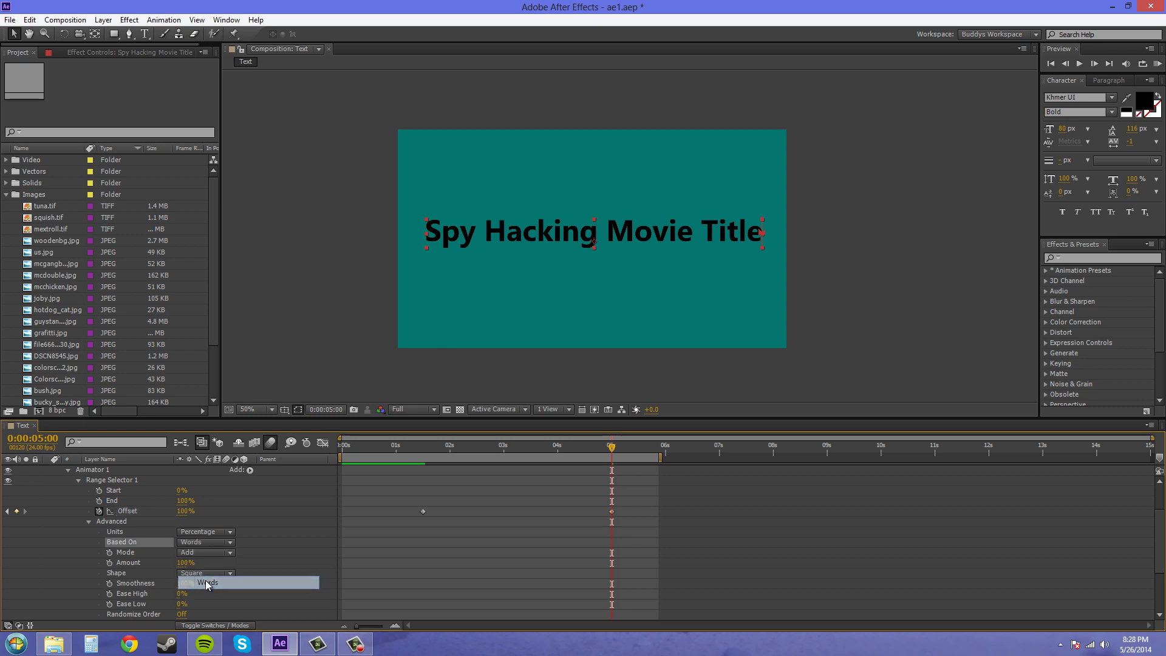
drag(611, 447, 302, 467)
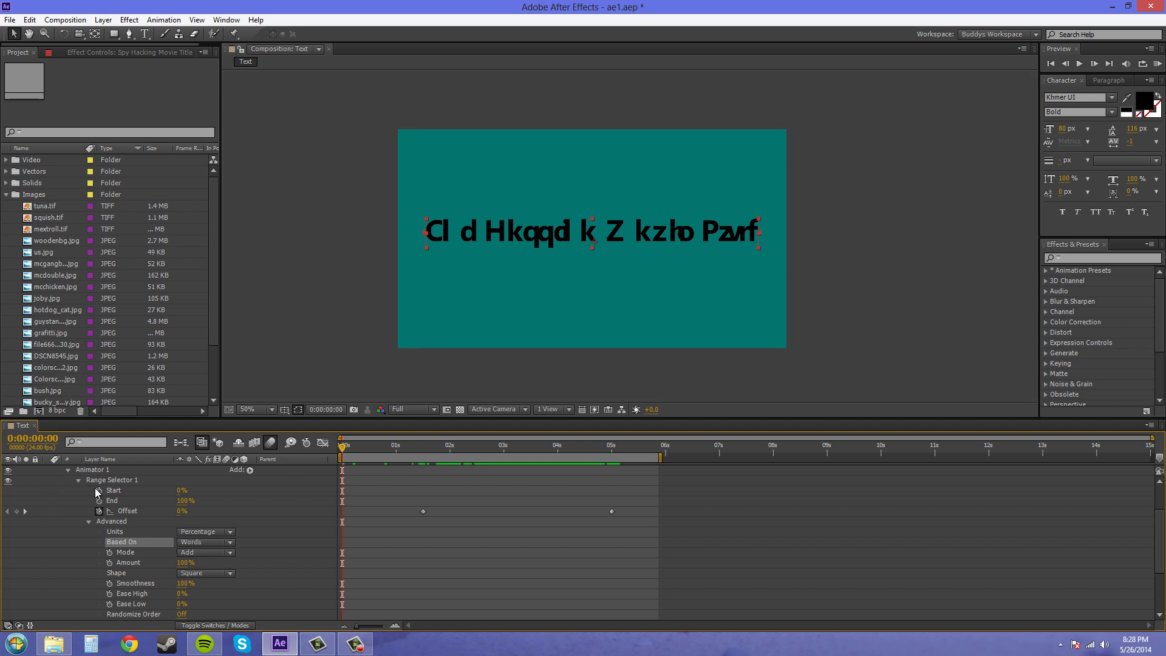
click(79, 479)
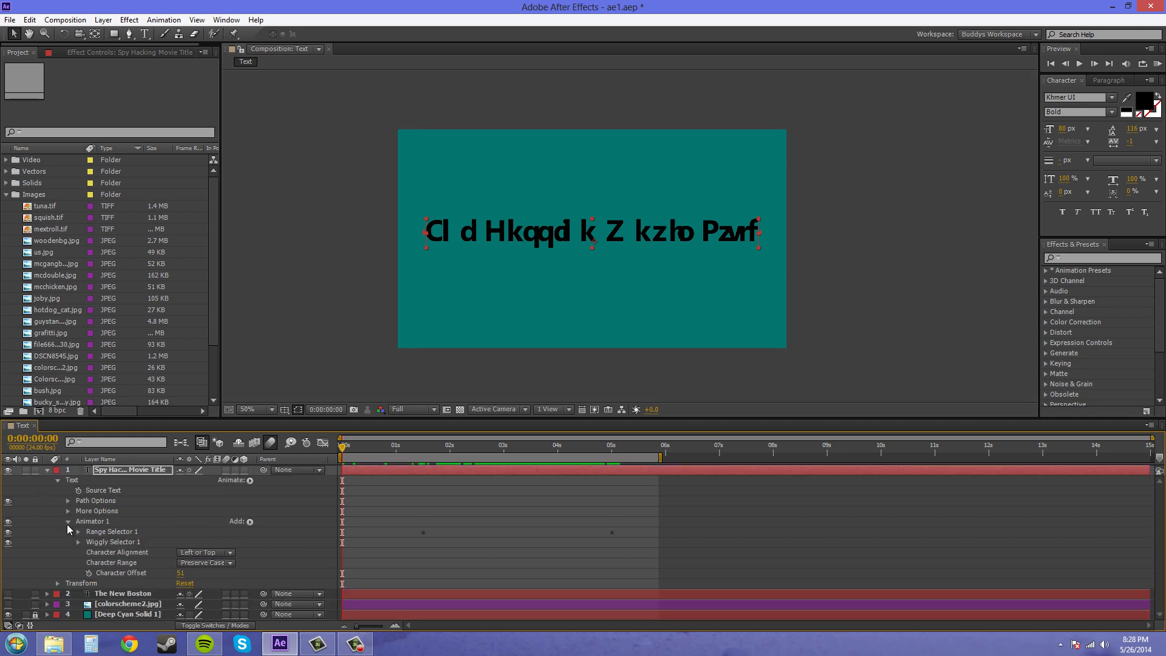
click(1157, 64)
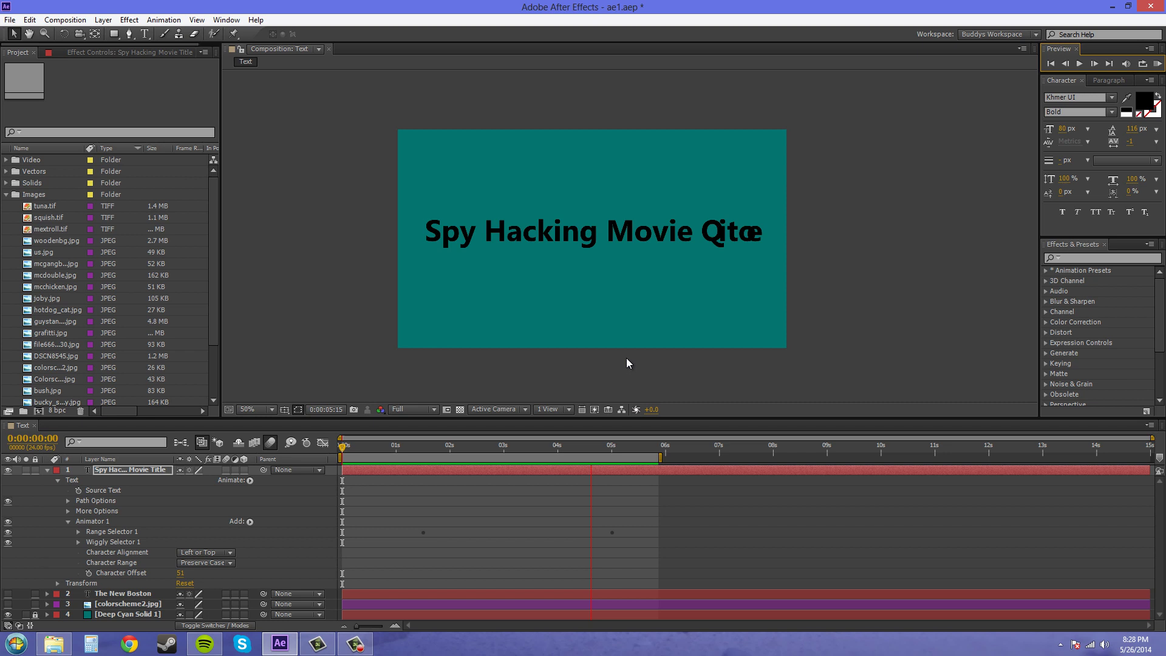
click(1158, 65)
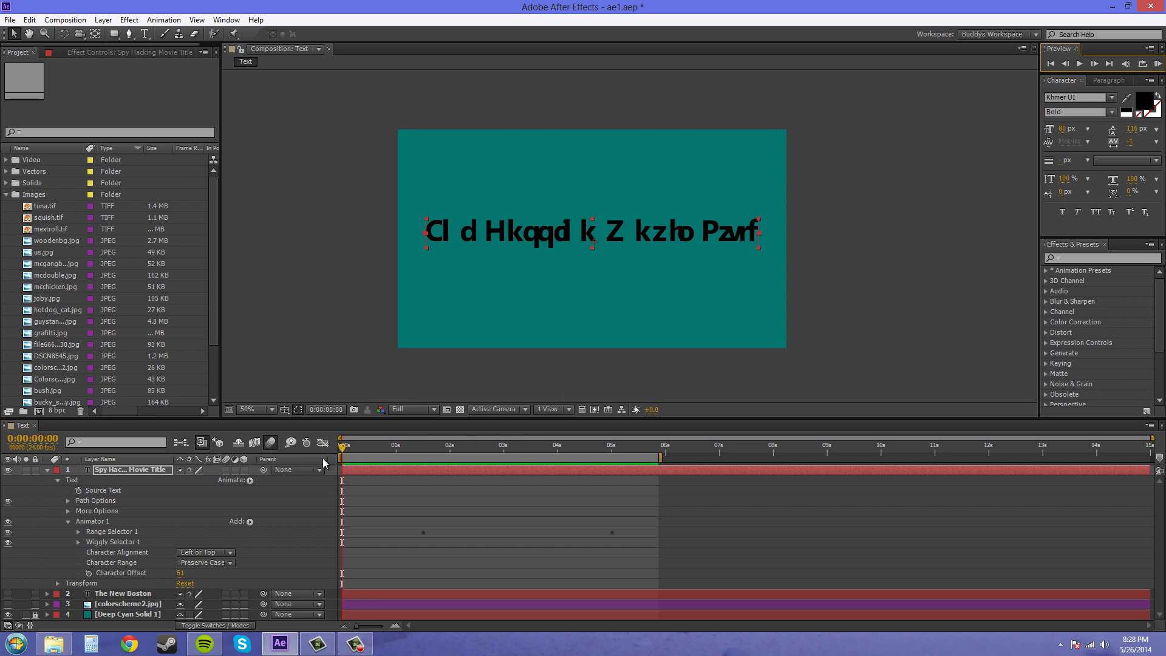
drag(343, 451, 625, 465)
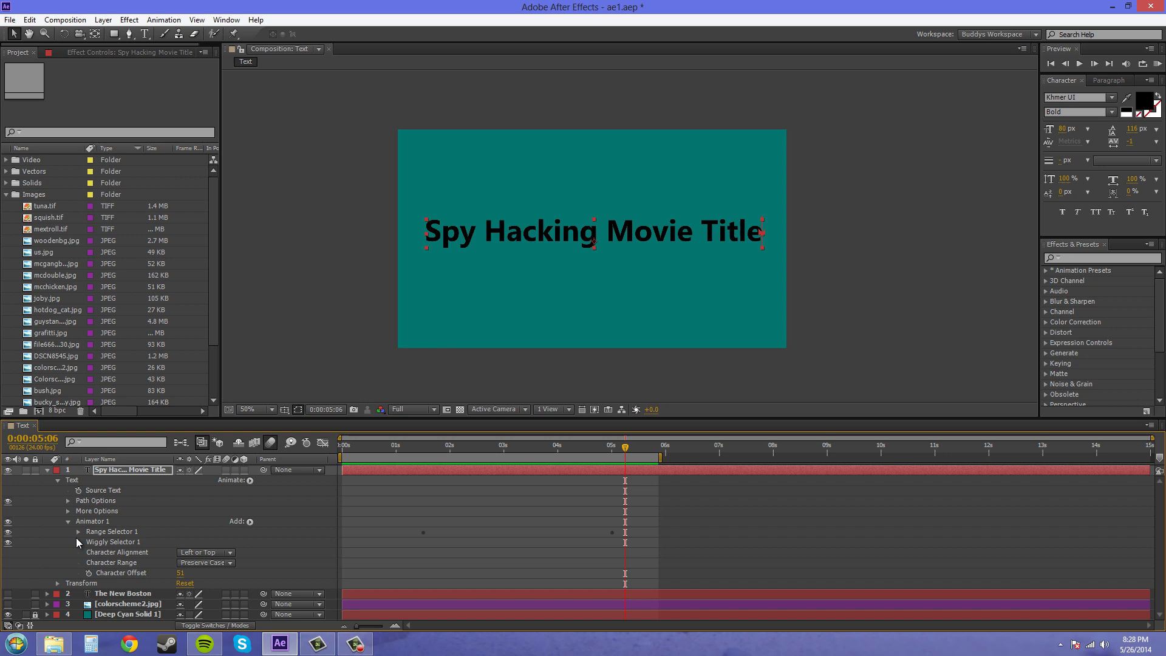
click(355, 449)
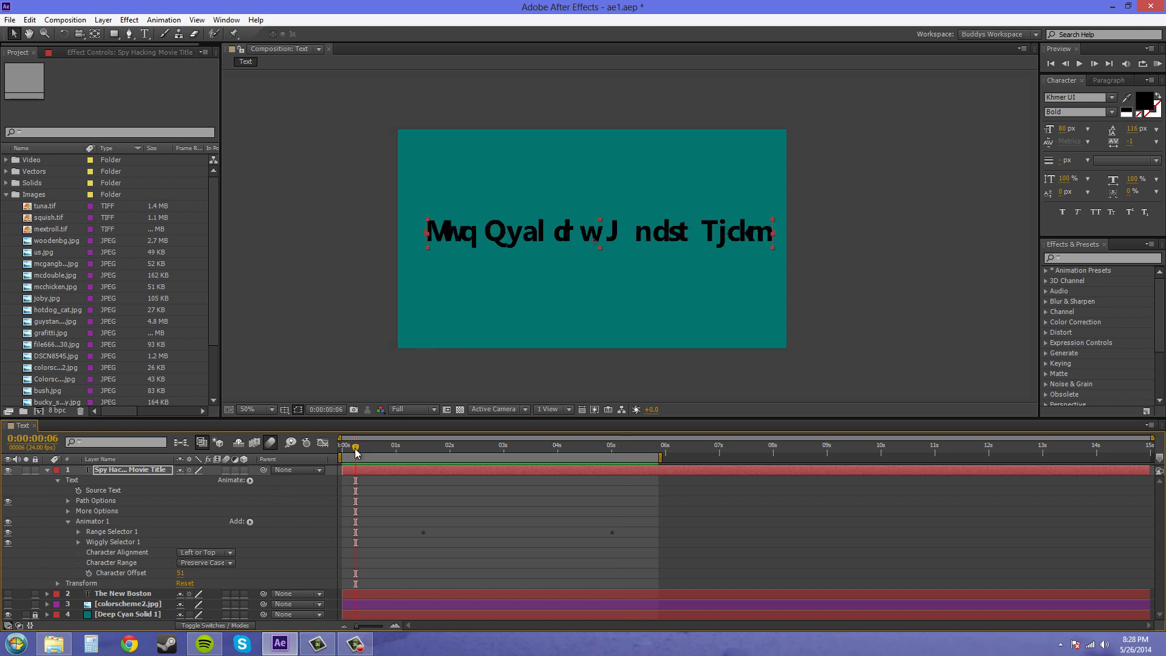
drag(356, 452, 400, 492)
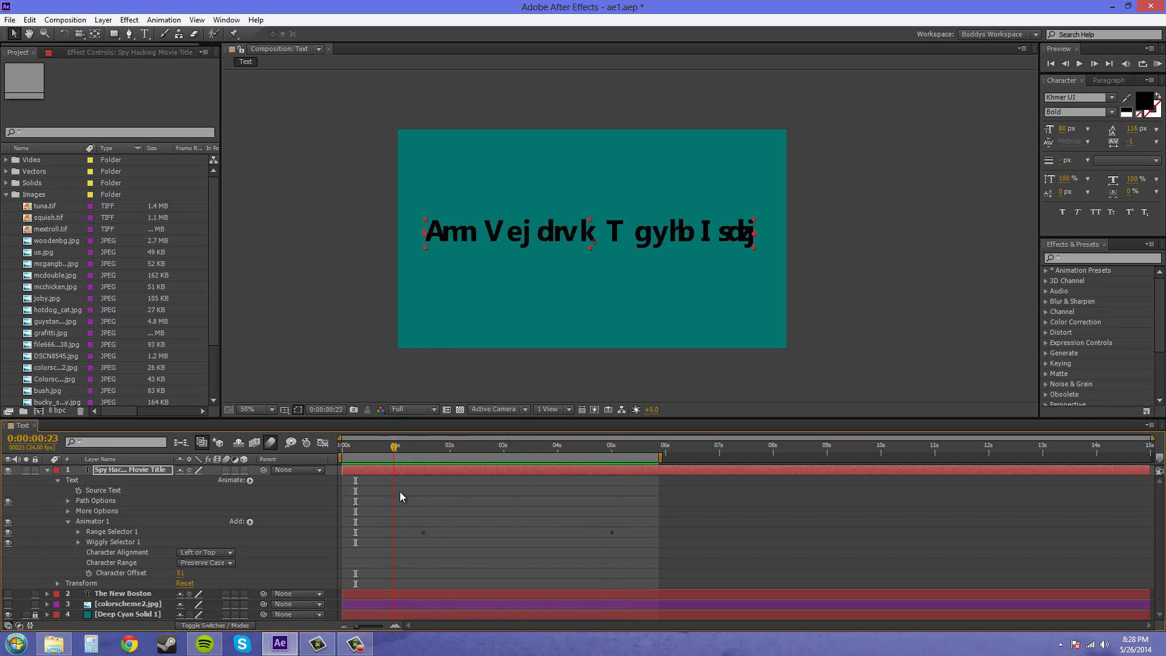
key(space)
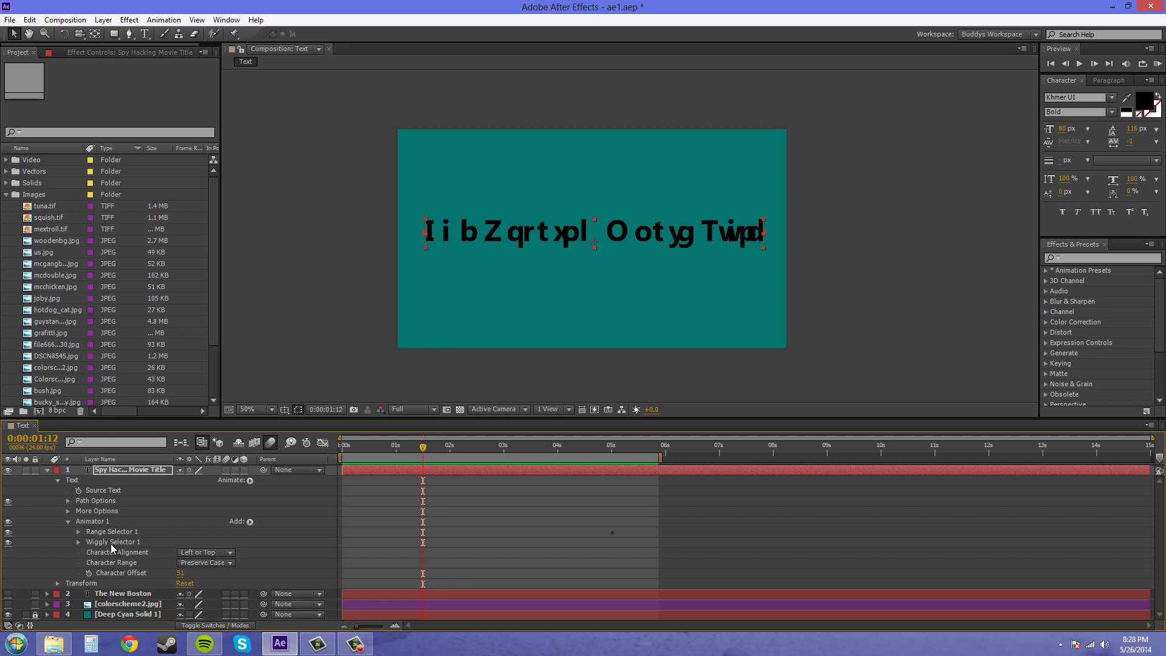
key(Home)
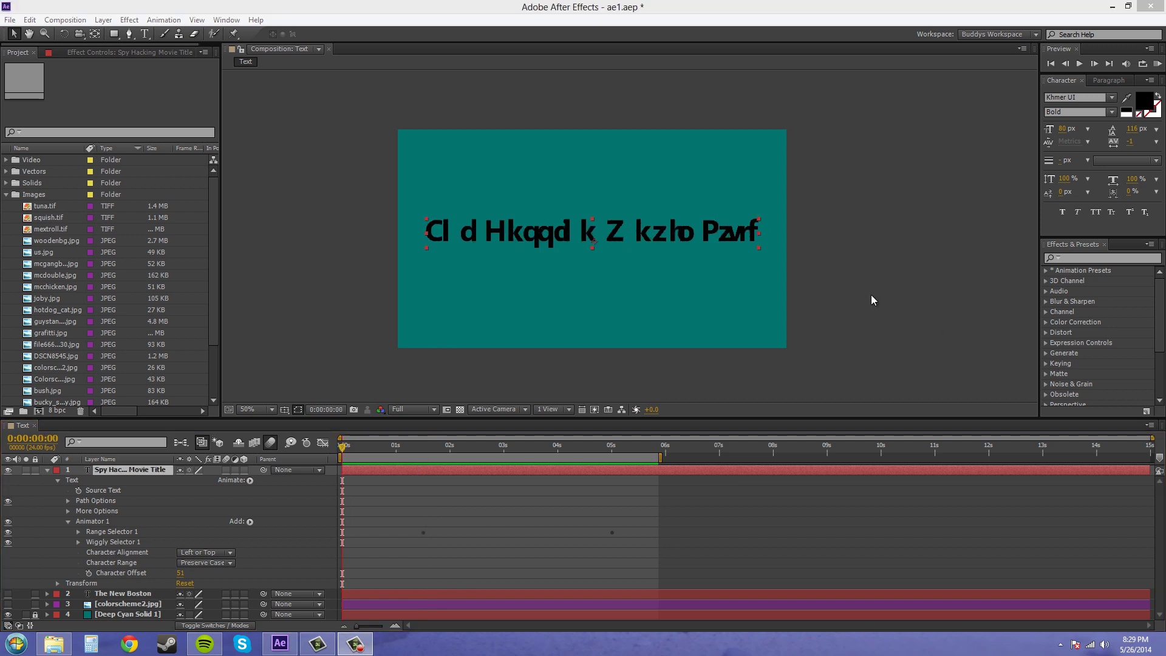